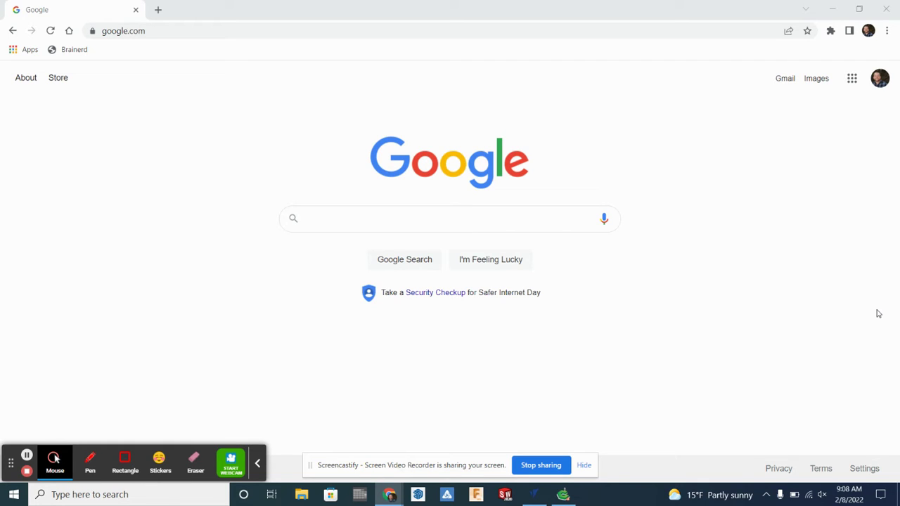
- Search Google for "mn vikings black and white logo"
left_click(458, 212)
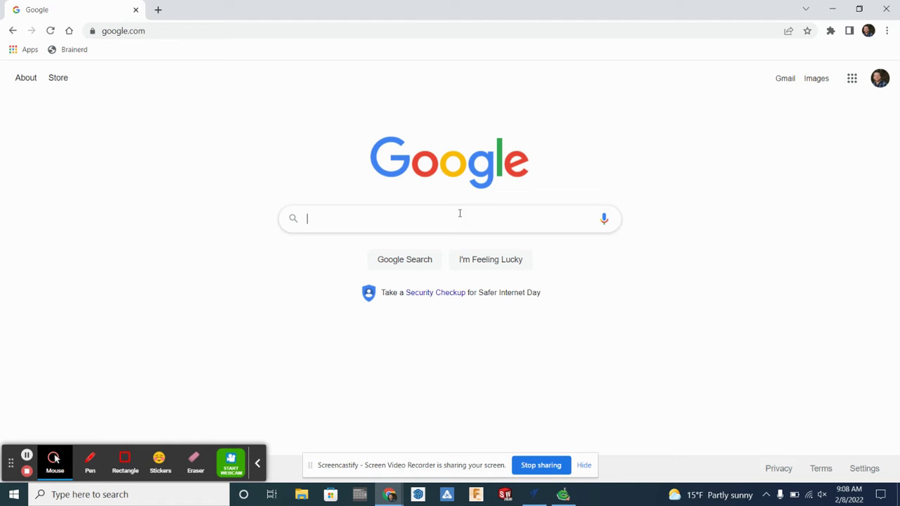
type("mn vikin")
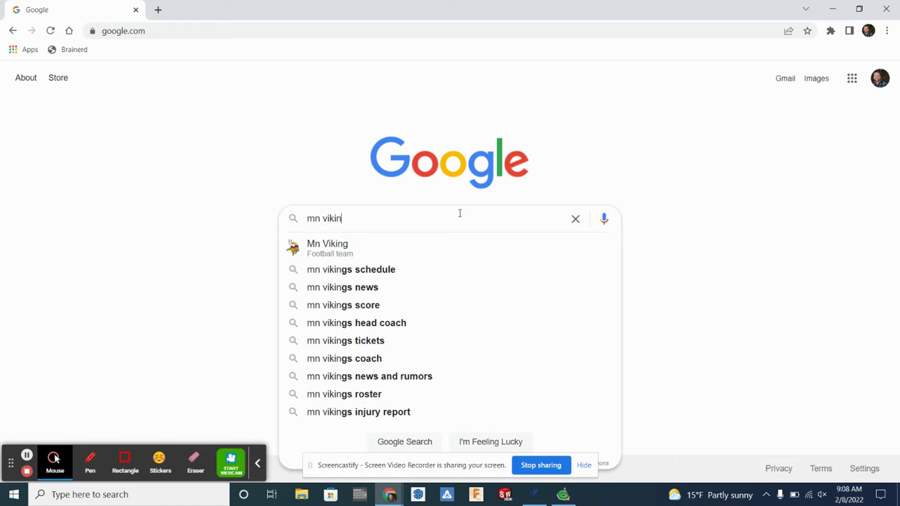
type("gs ")
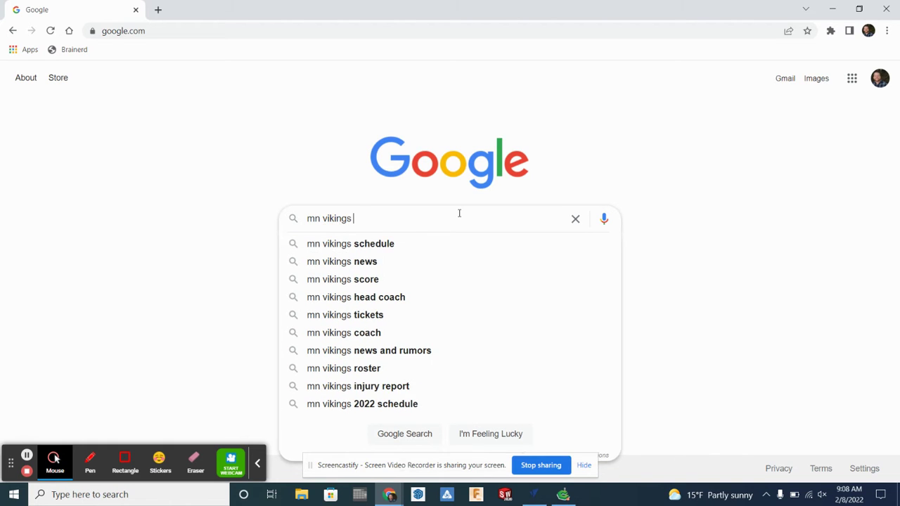
type("black and ")
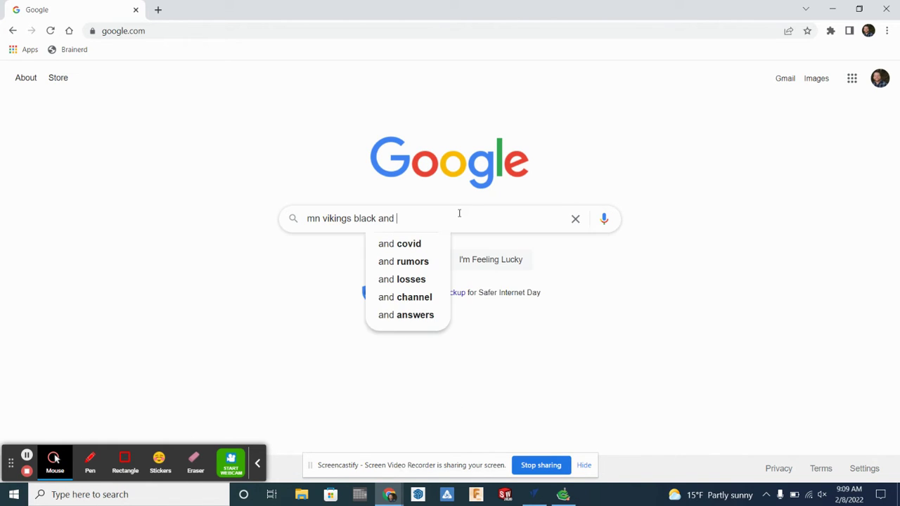
type("white logo")
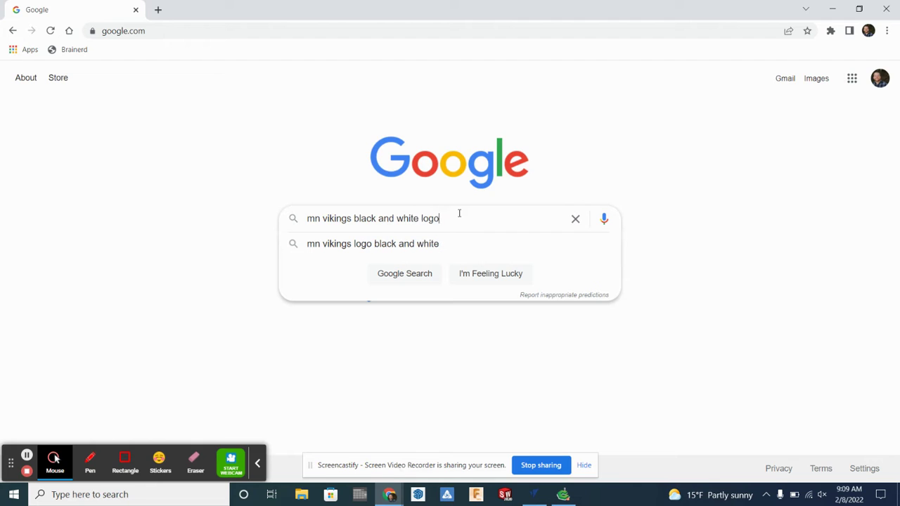
key("Return")
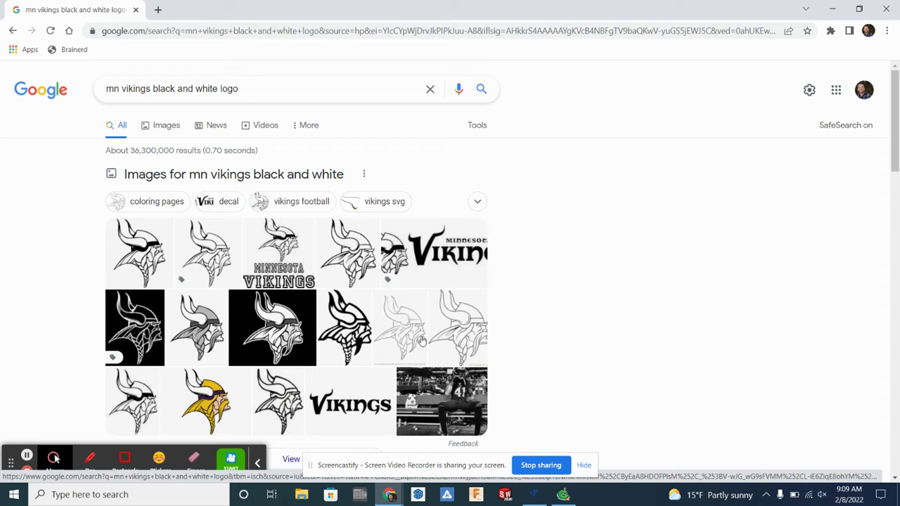
- Open the thin-line Vikings logo drawing from Drawing Tutorials 101 and save the image to the Desktop as "vikings logo"
left_click(402, 323)
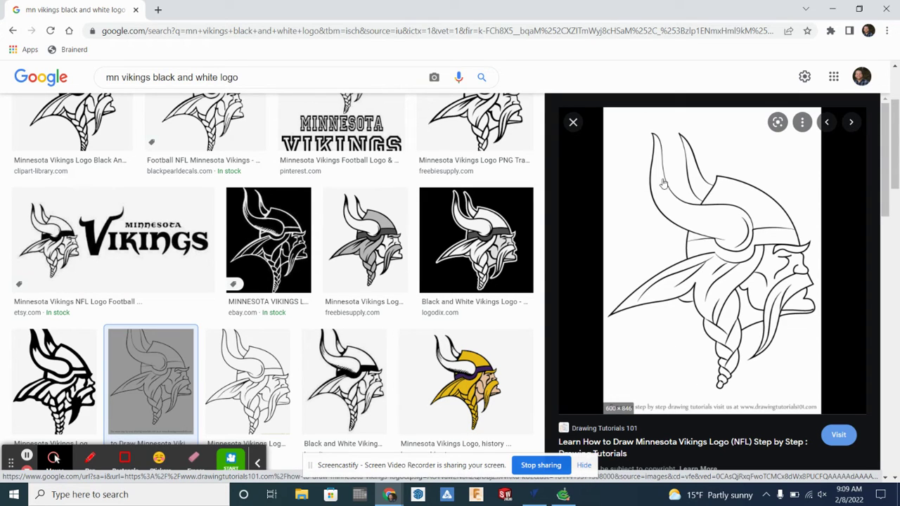
right_click(698, 234)
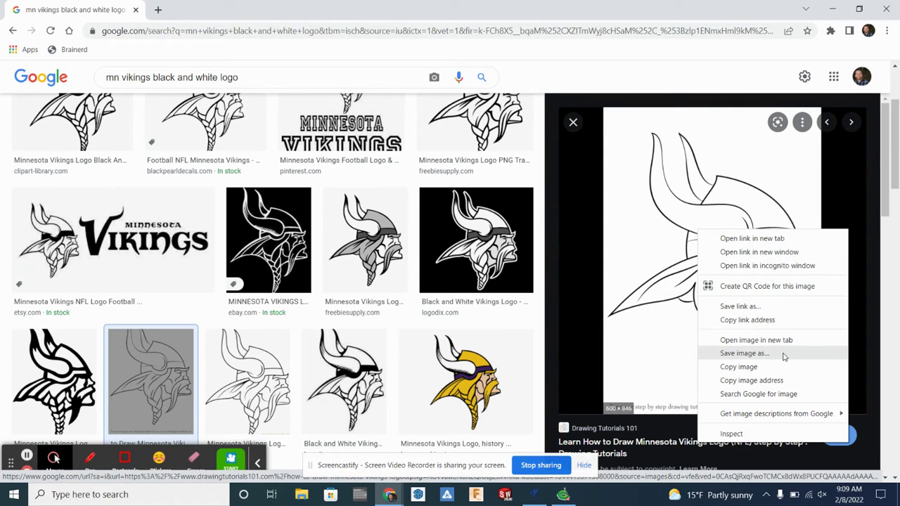
left_click(745, 353)
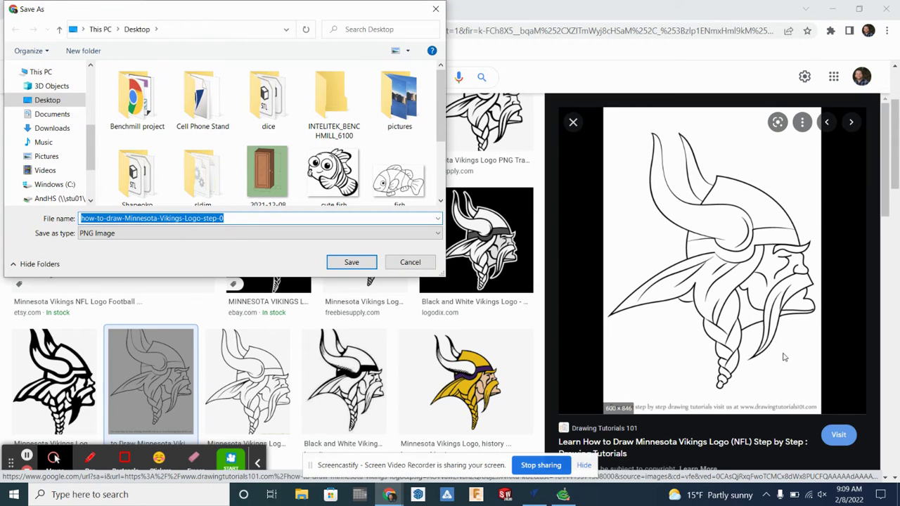
type("viking")
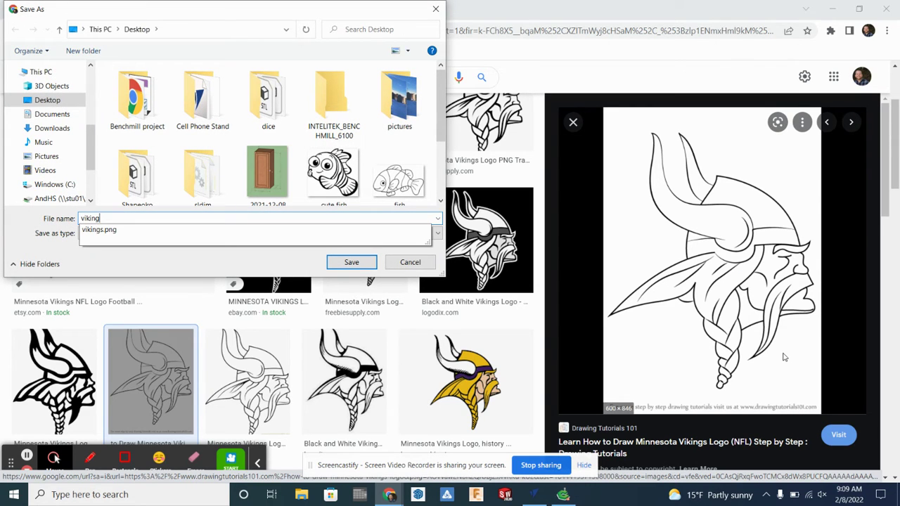
type("s logo")
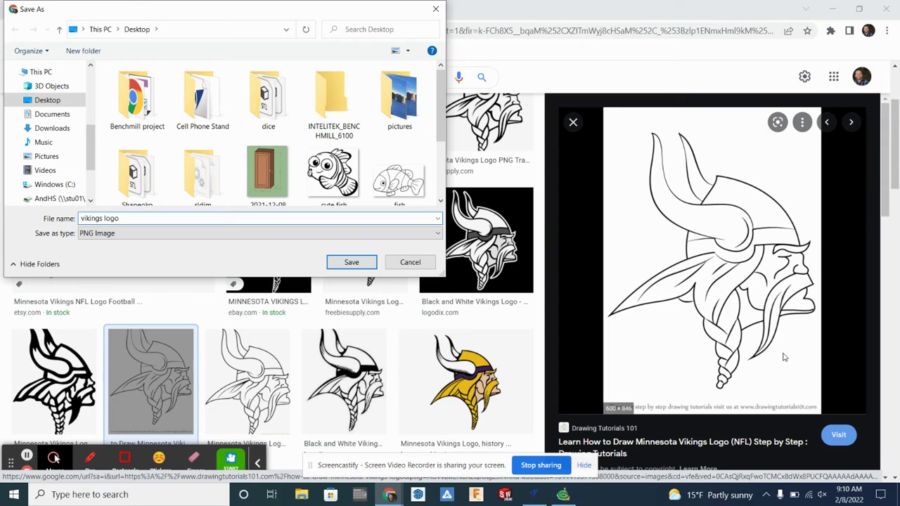
left_click(33, 105)
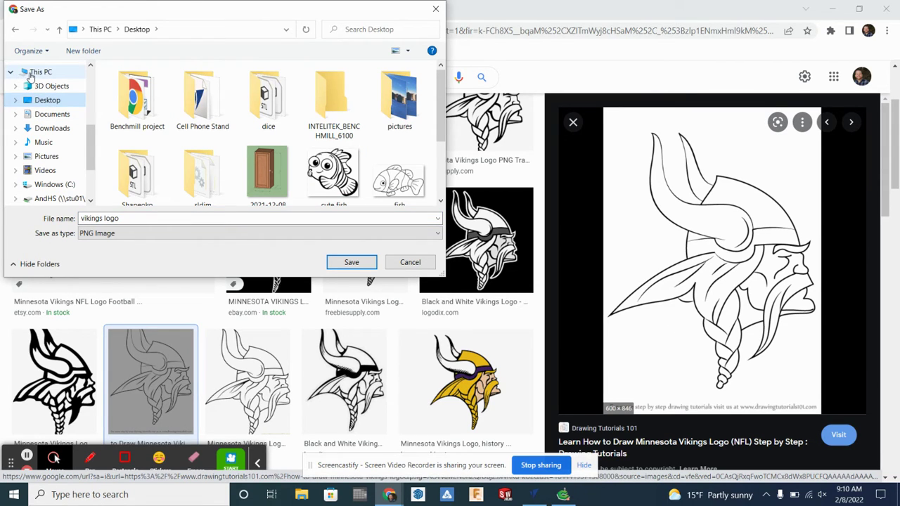
left_click(40, 74)
left_click(49, 100)
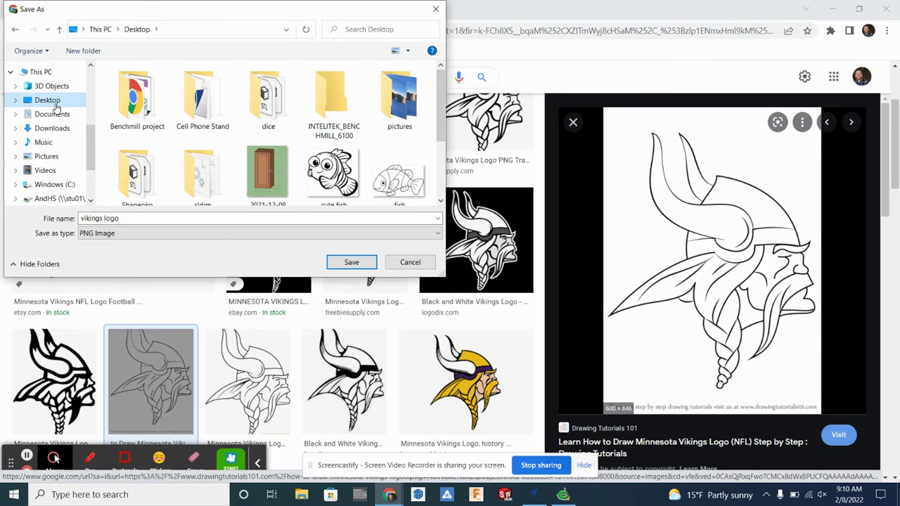
left_click(351, 262)
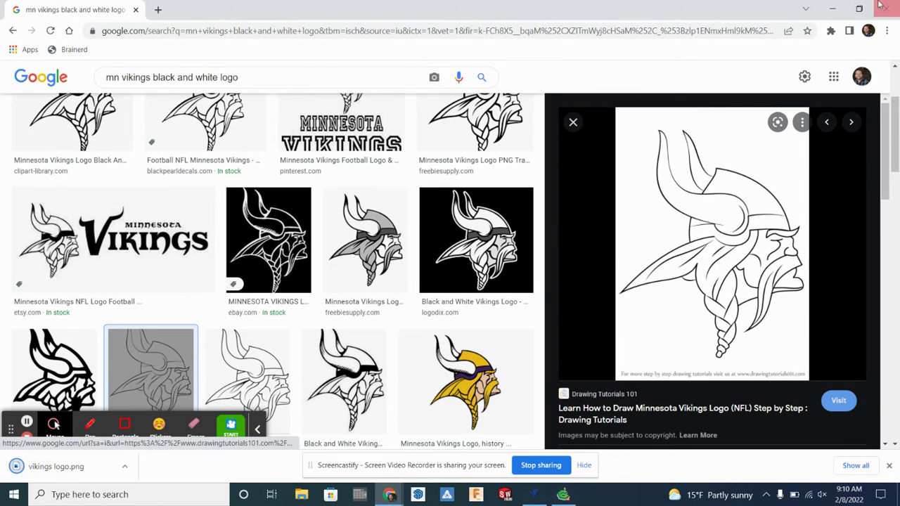
- Switch to VCarve Pro and create a new file
left_click(831, 9)
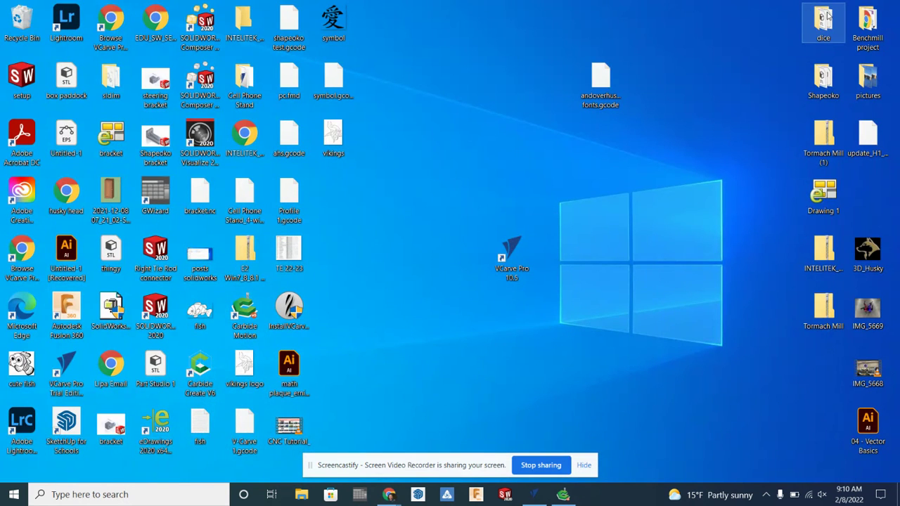
double_click(511, 254)
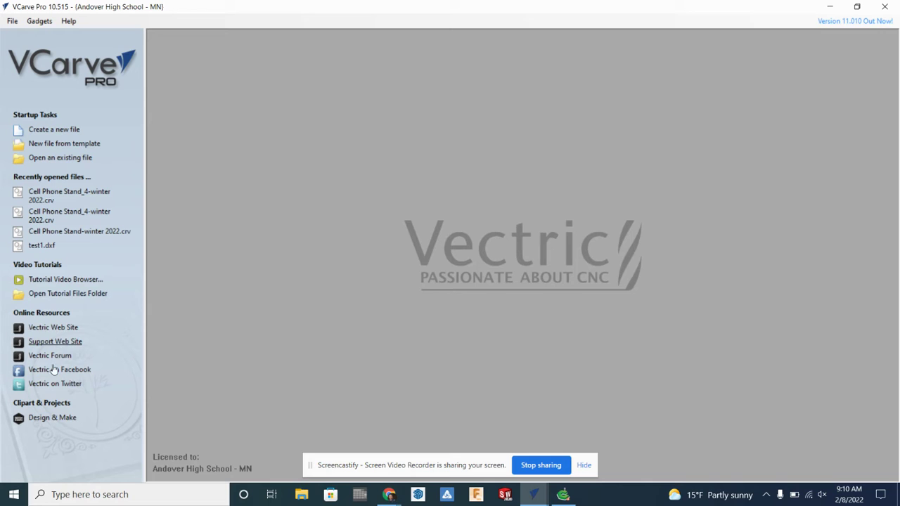
left_click(47, 131)
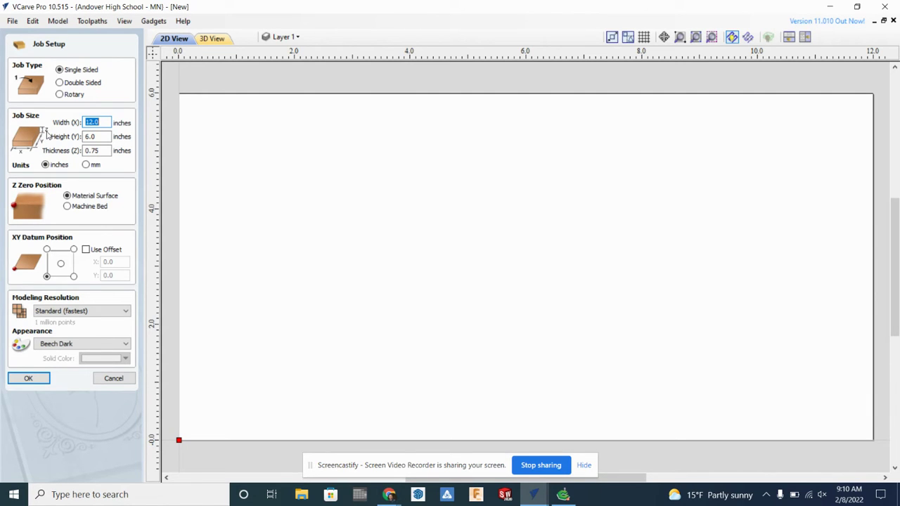
left_click(59, 83)
left_click(60, 94)
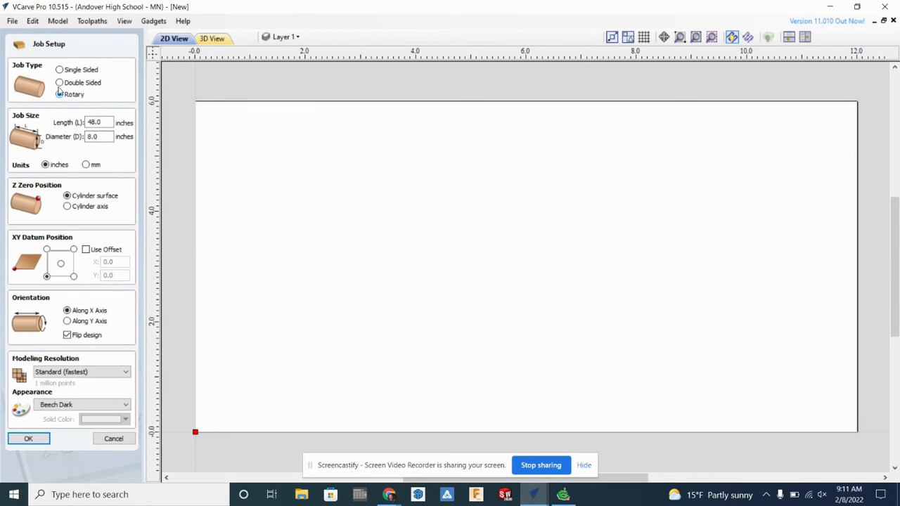
left_click(59, 70)
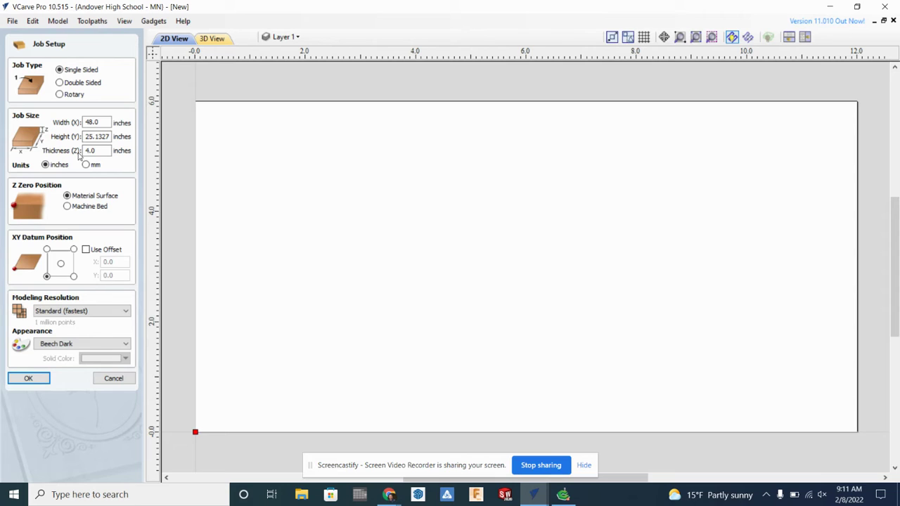
- Set the job size to 20 inches wide, 25 inches high and 0.75 inches thick, and accept the job setup
left_click_drag(104, 122, 72, 126)
type("20")
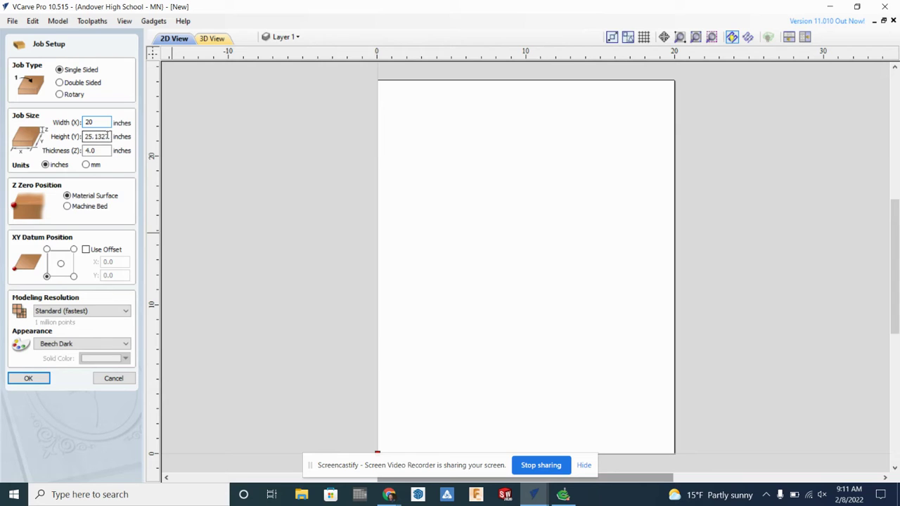
left_click_drag(109, 137, 69, 132)
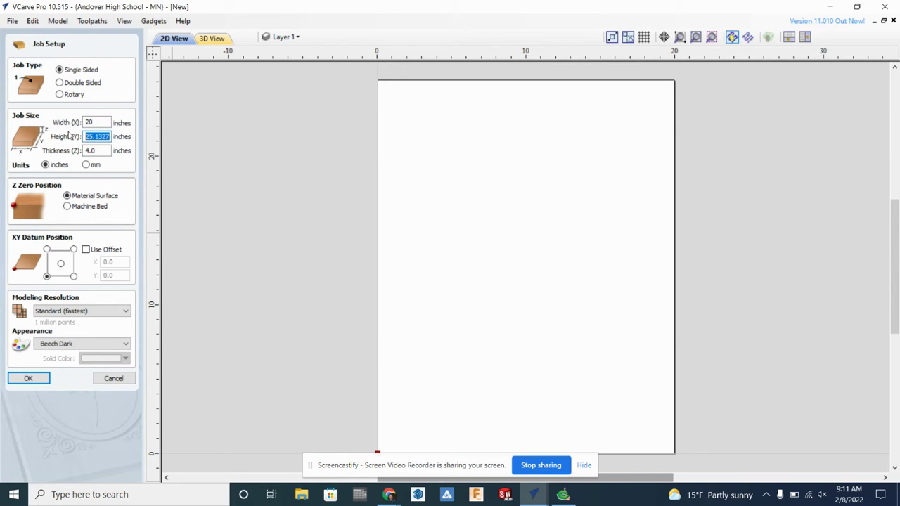
type("25")
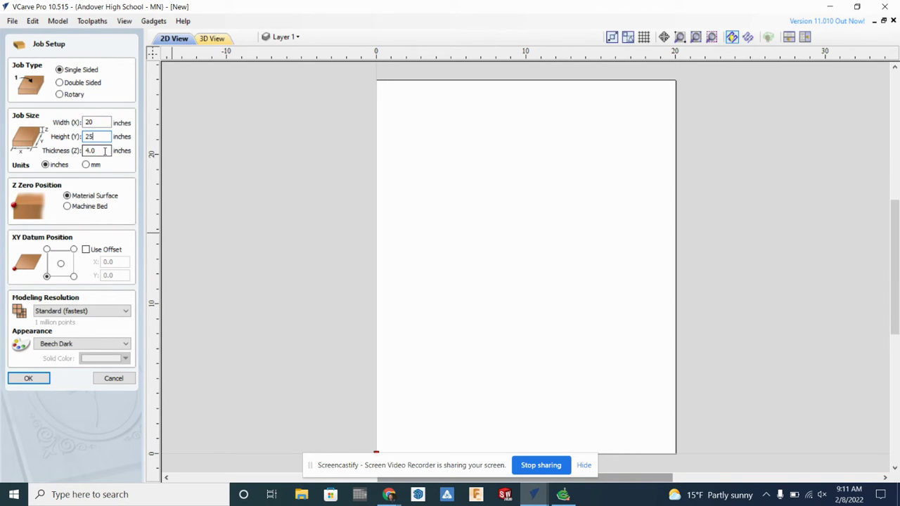
left_click_drag(105, 150, 71, 154)
type(".75")
left_click(26, 379)
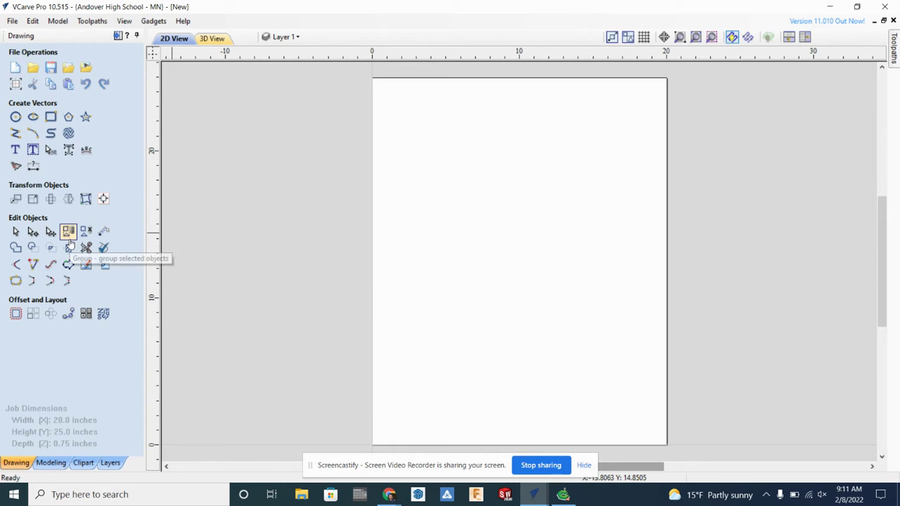
- Import the "vikings logo" image from the Desktop into the 2D drawing as a bitmap
mouse_move(896, 55)
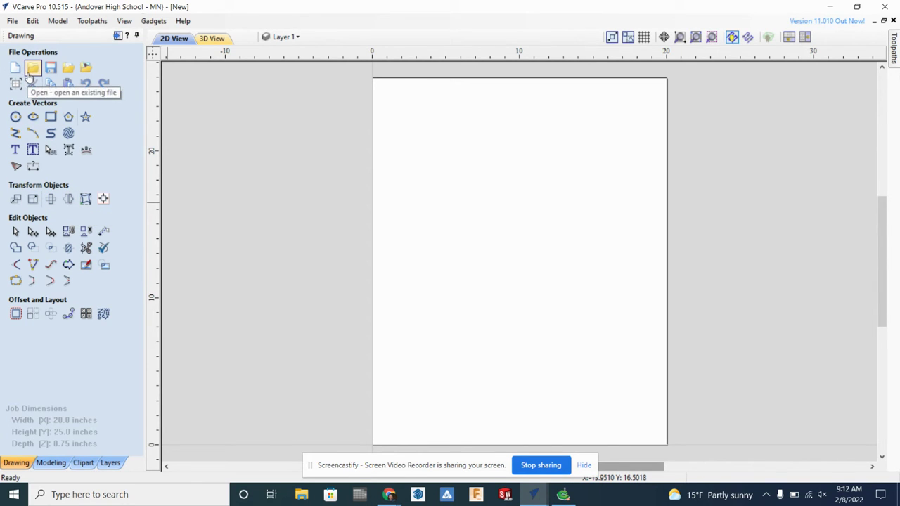
left_click(86, 68)
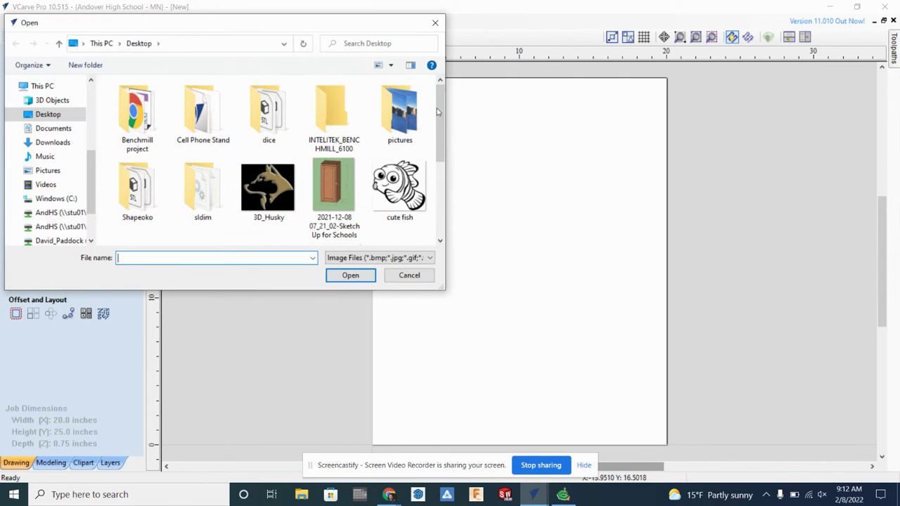
left_click_drag(438, 121, 439, 198)
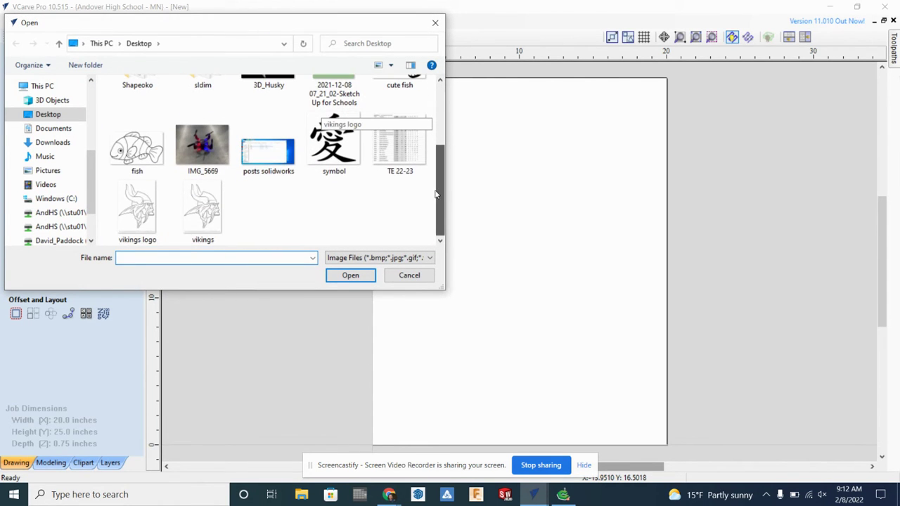
left_click(131, 221)
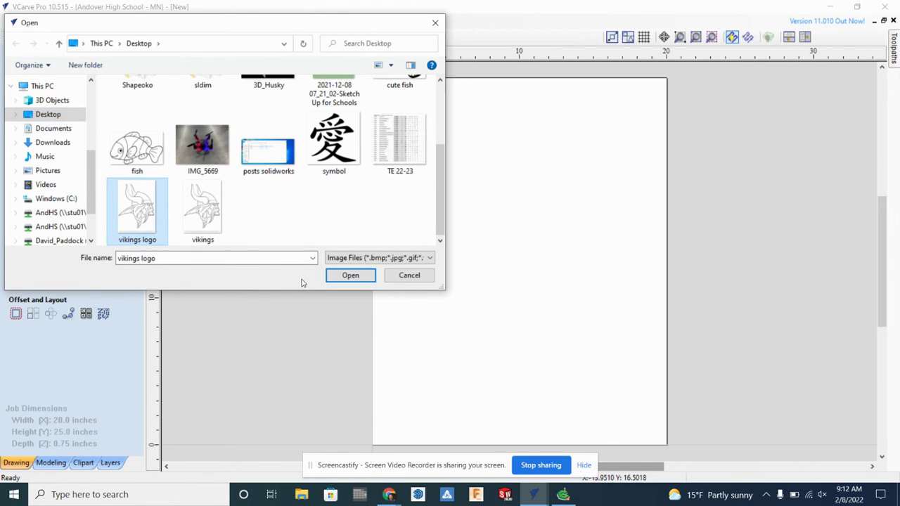
left_click(338, 276)
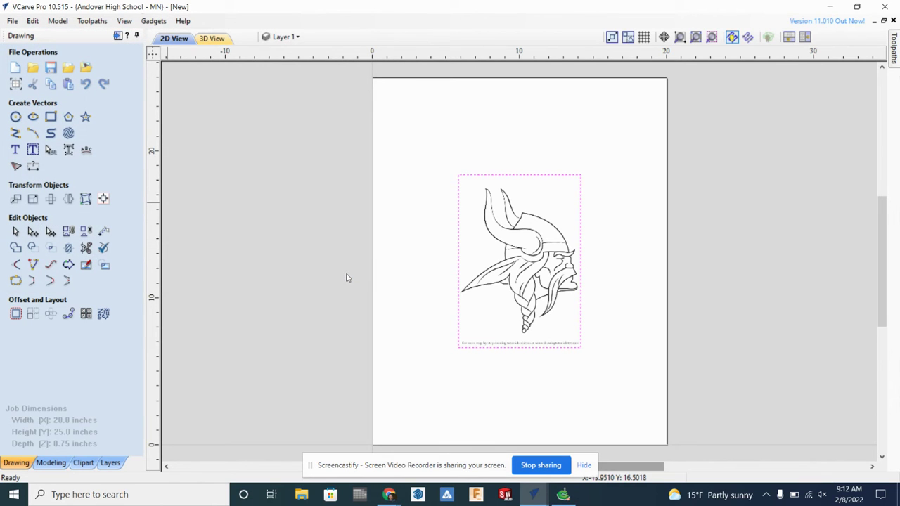
left_click(412, 286)
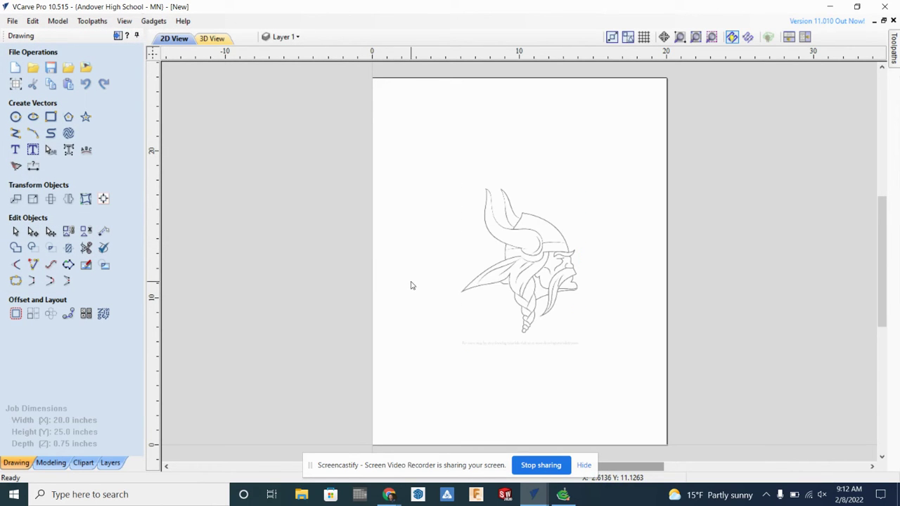
left_click(513, 283)
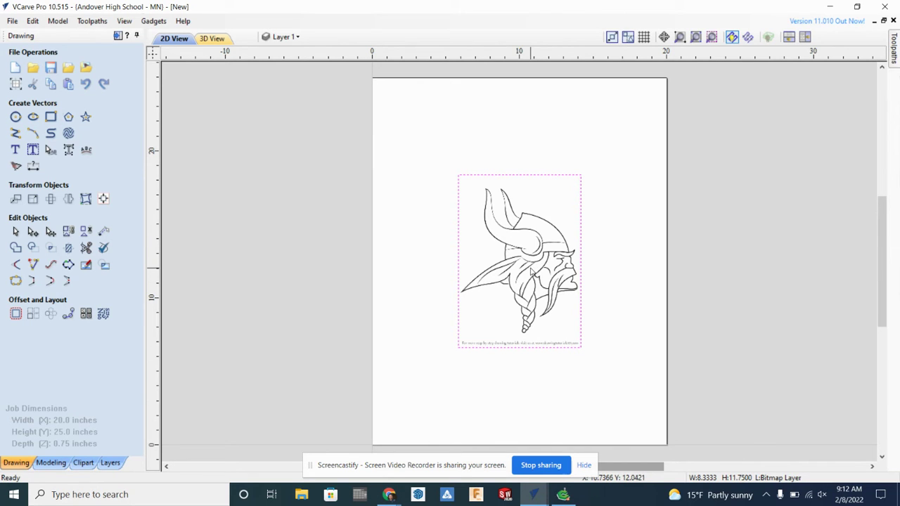
left_click(315, 237)
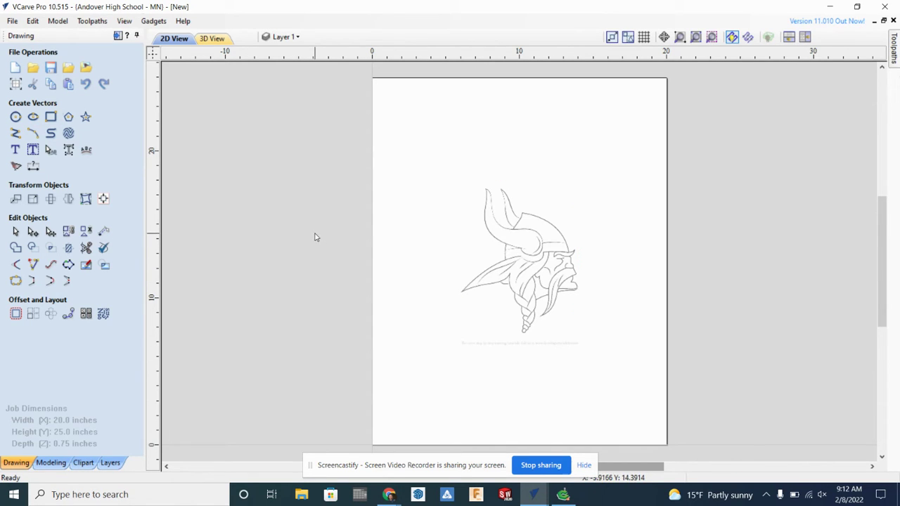
- Start Trace Bitmap on the imported Vikings logo and preview its black-and-white trace
left_click(522, 221)
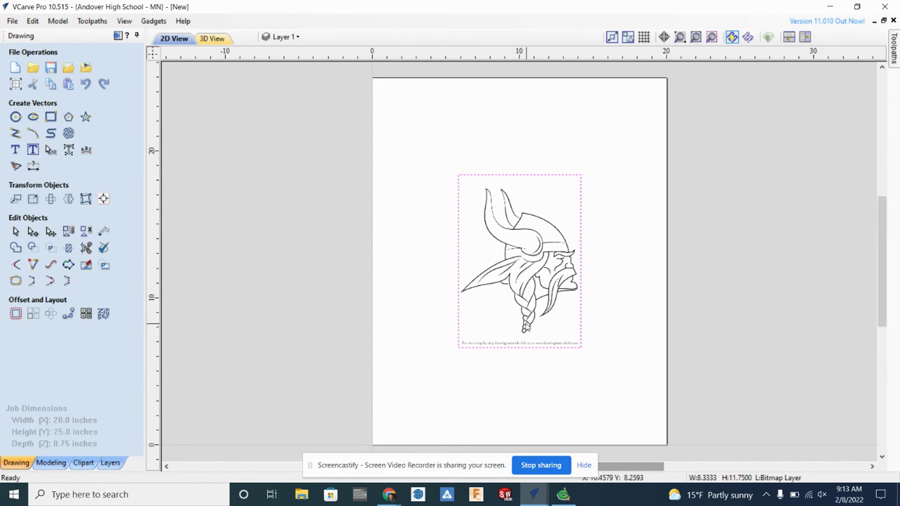
left_click(21, 168)
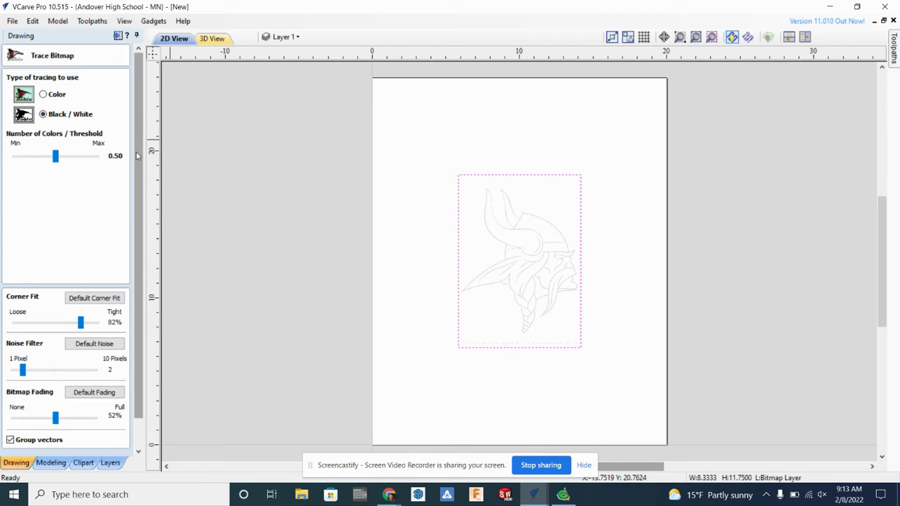
scroll(137, 155, "down", 2)
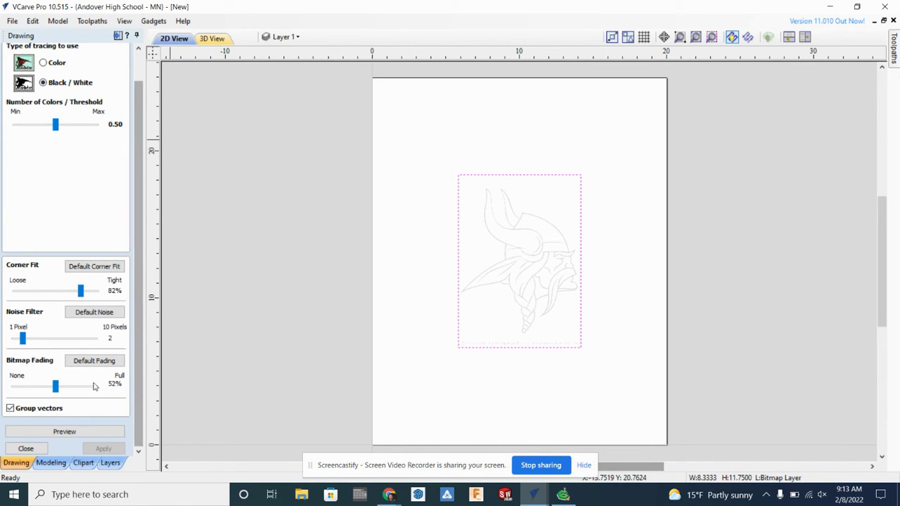
left_click(65, 432)
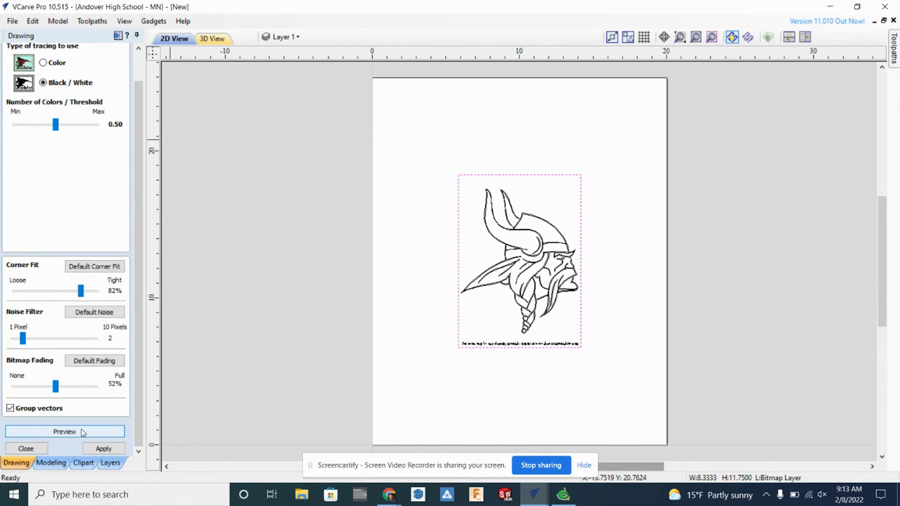
- Apply the black-and-white trace of the Vikings logo and close the tracing tool
left_click(116, 449)
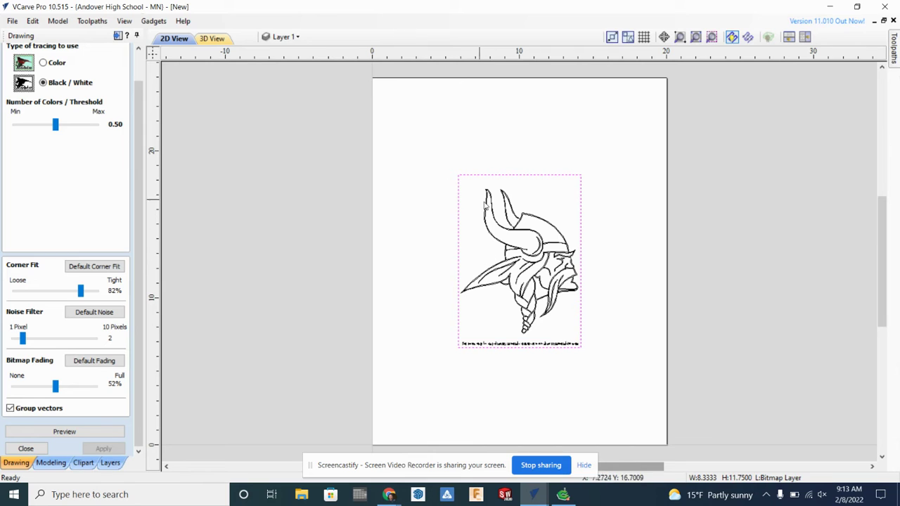
left_click(26, 448)
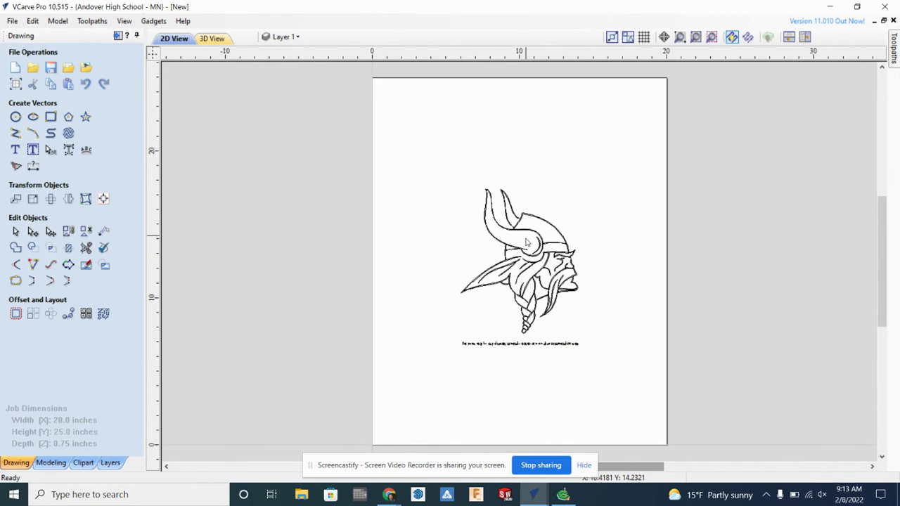
- Move the traced logo vectors off the imported bitmap and delete the original bitmap image
left_click(526, 256)
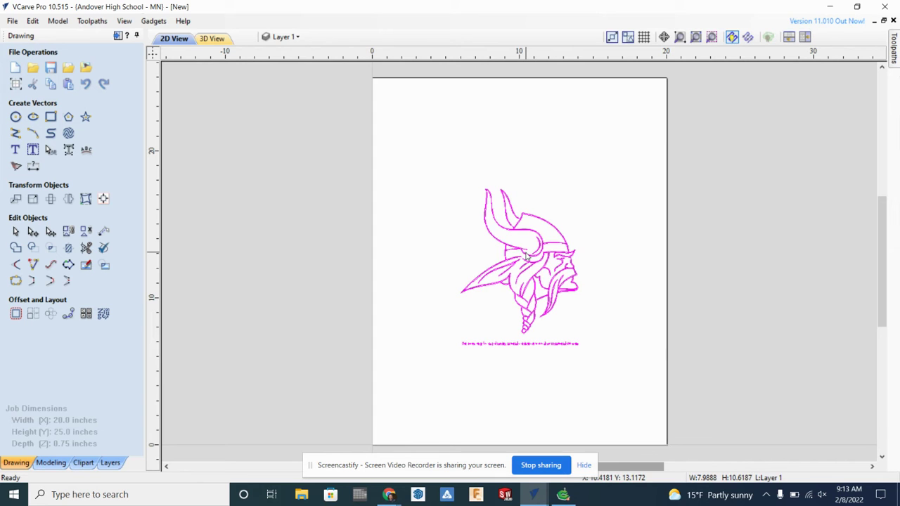
left_click_drag(525, 255, 411, 237)
left_click(553, 237)
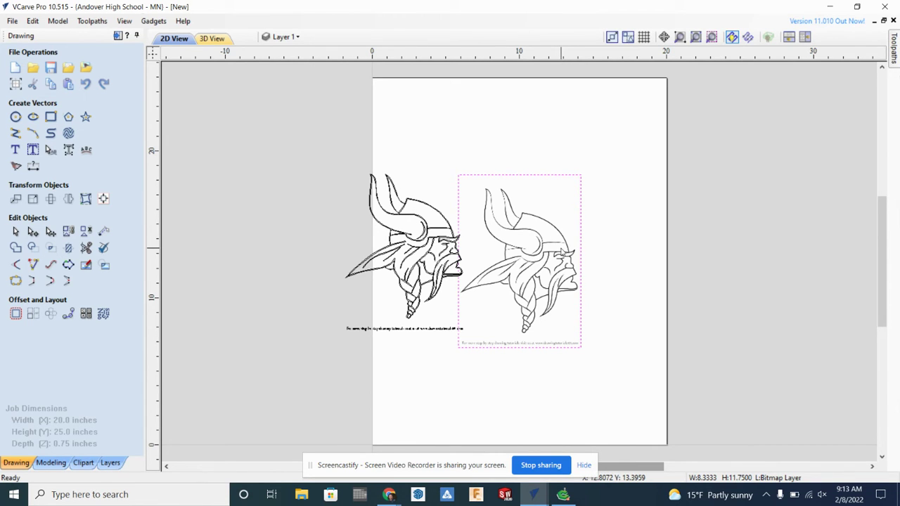
key("Delete")
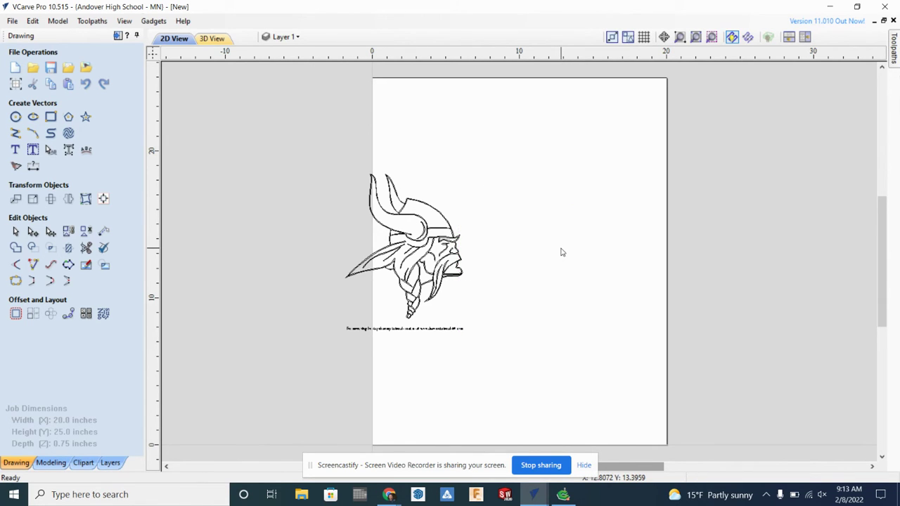
- Center the traced logo horizontally and vertically on the material and enlarge it about its center to about 14.9 by 19.8 inches
left_click(449, 265)
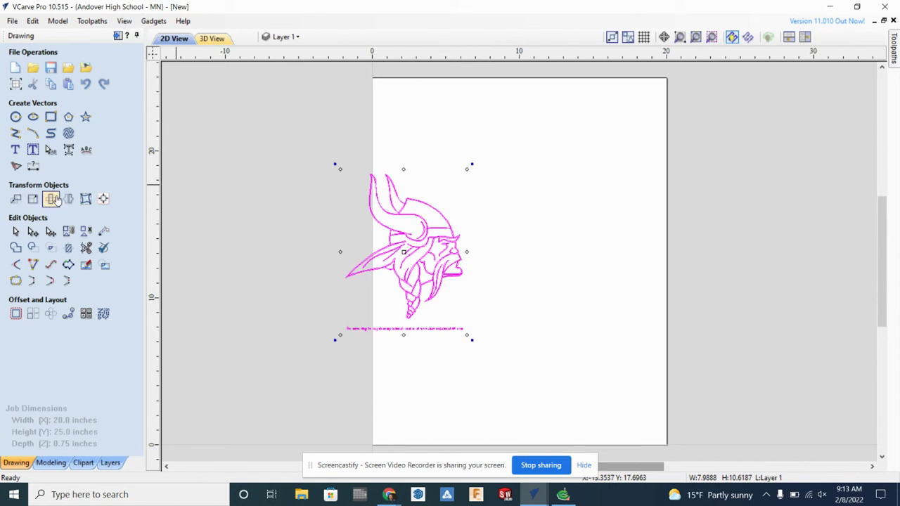
left_click(105, 202)
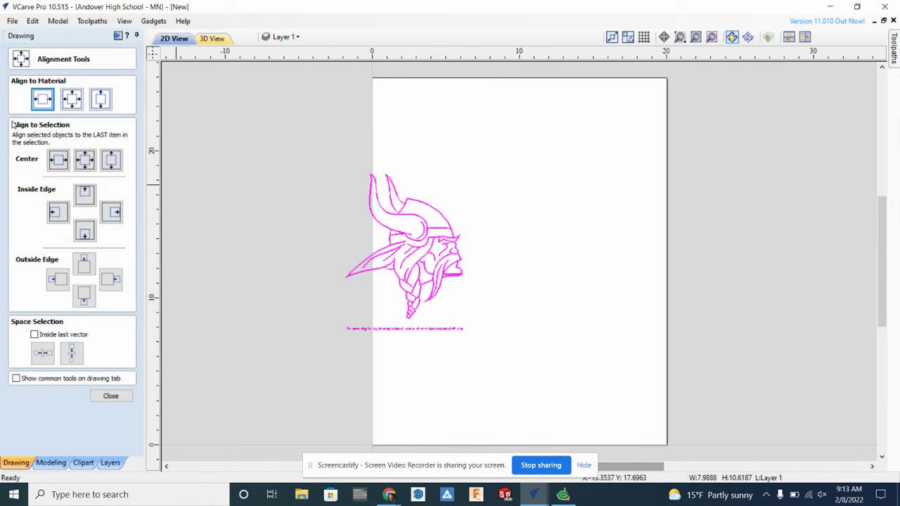
left_click(78, 97)
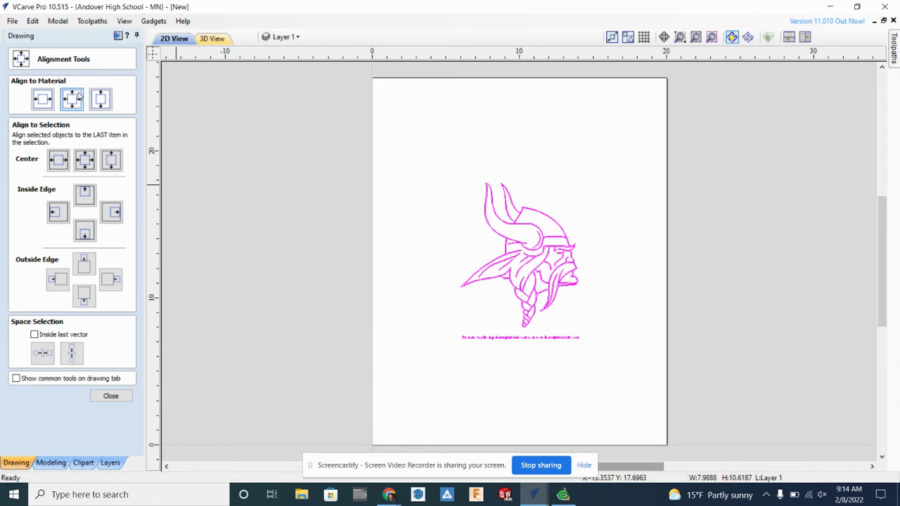
left_click(111, 396)
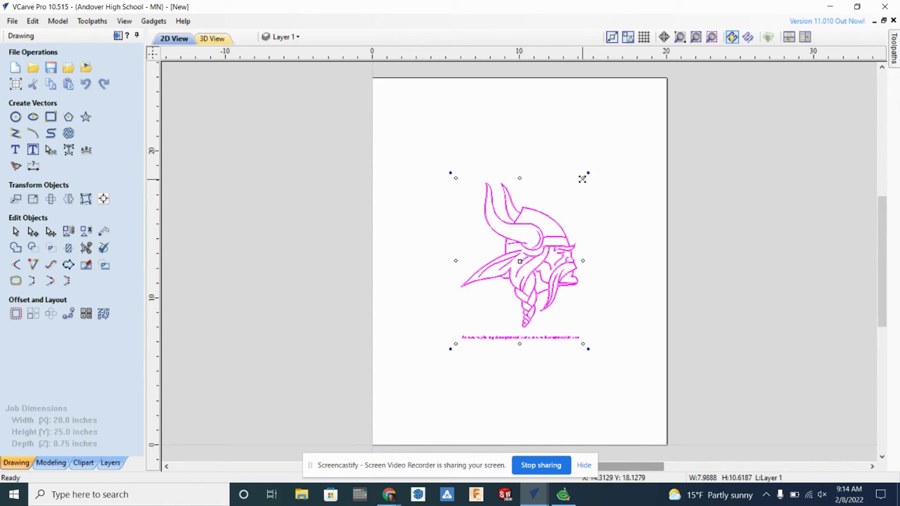
left_click_drag(582, 179, 631, 109)
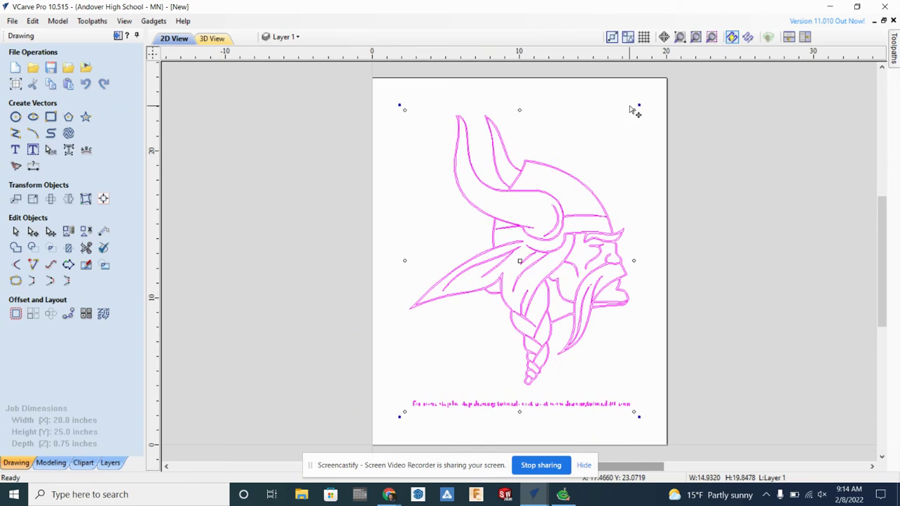
left_click(661, 168)
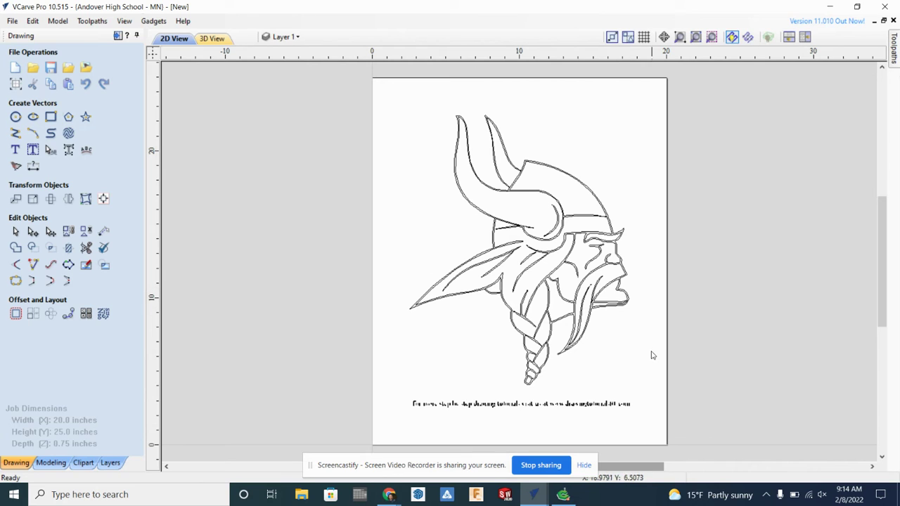
left_click(442, 404)
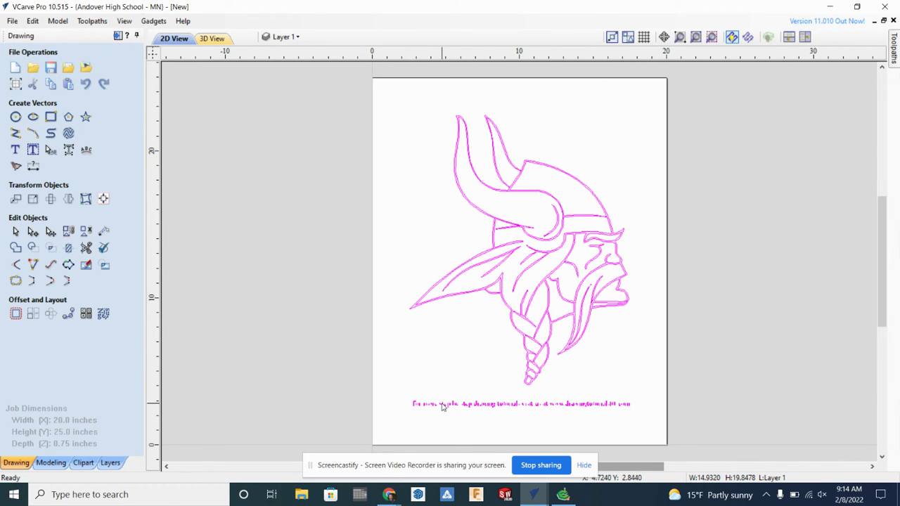
right_click(504, 405)
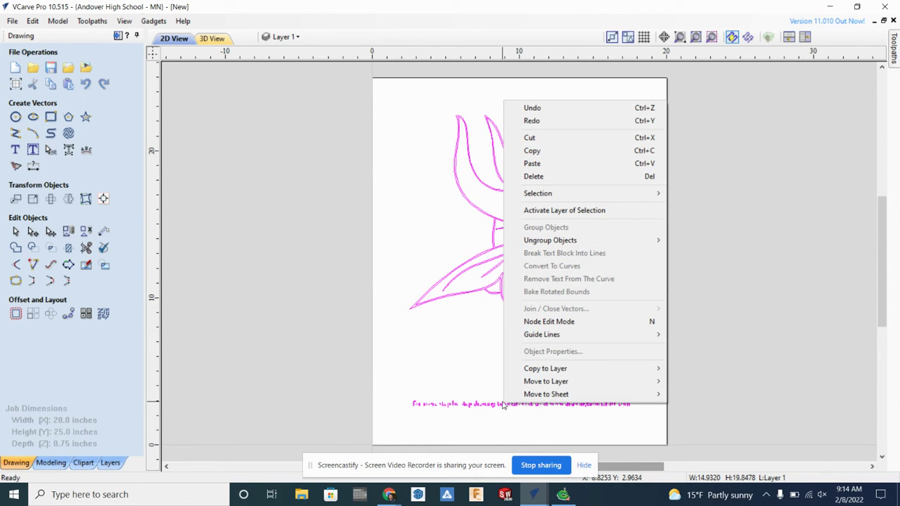
left_click(450, 377)
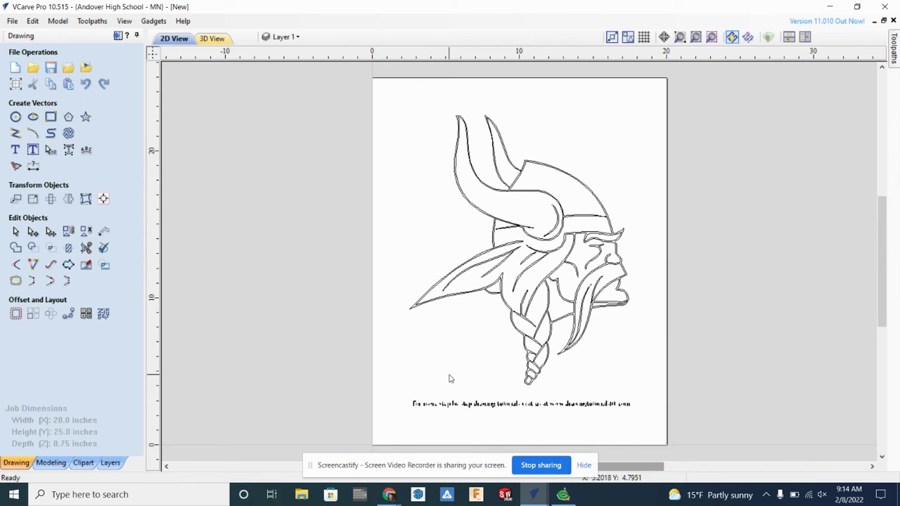
- Ungroup the traced logo vectors back onto their original object layers
left_click(511, 406)
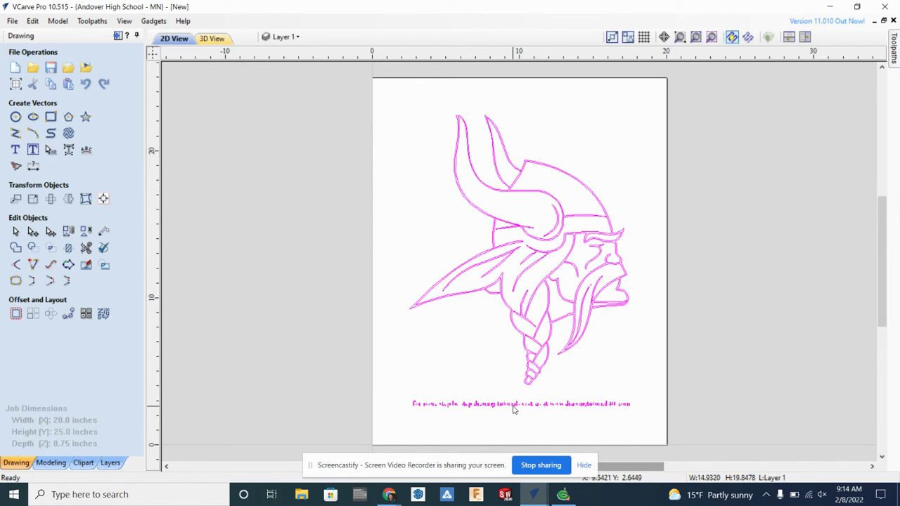
right_click(513, 409)
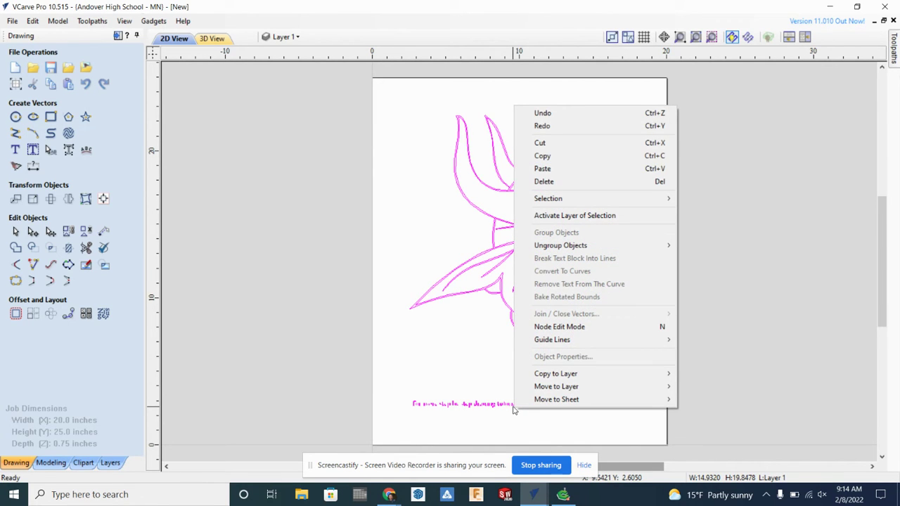
mouse_move(612, 246)
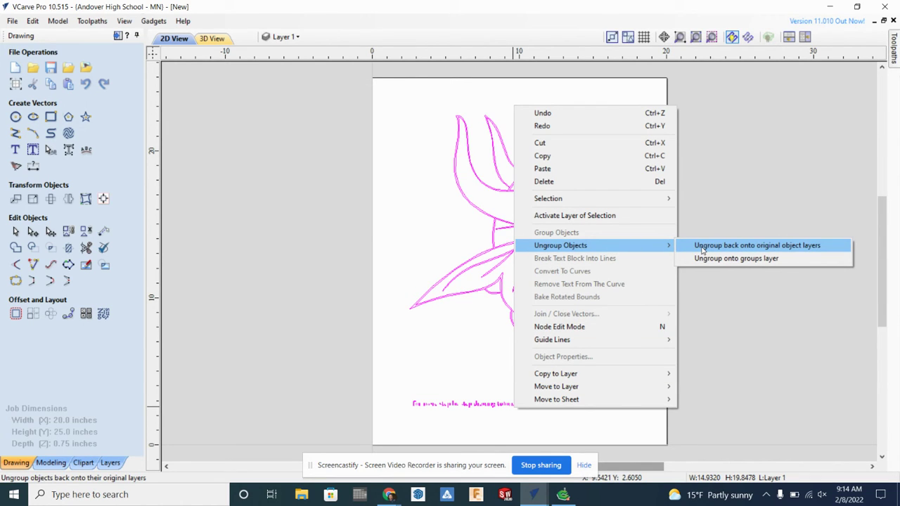
left_click(702, 250)
left_click(657, 352)
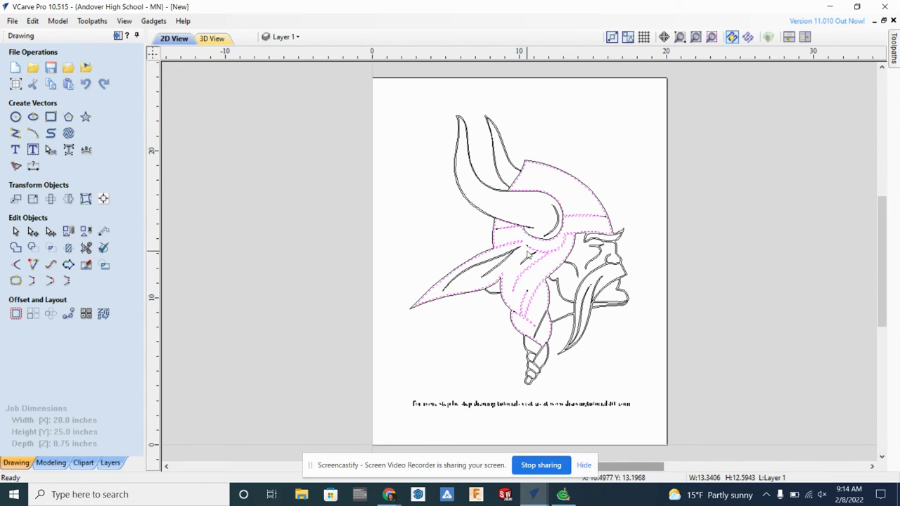
- Delete the line of small caption text vectors below the Viking head
left_click(641, 371)
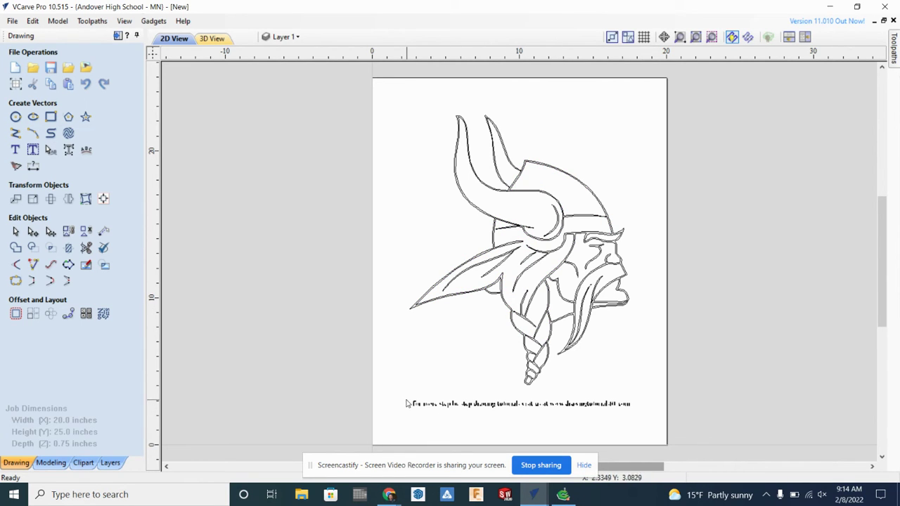
left_click(636, 414)
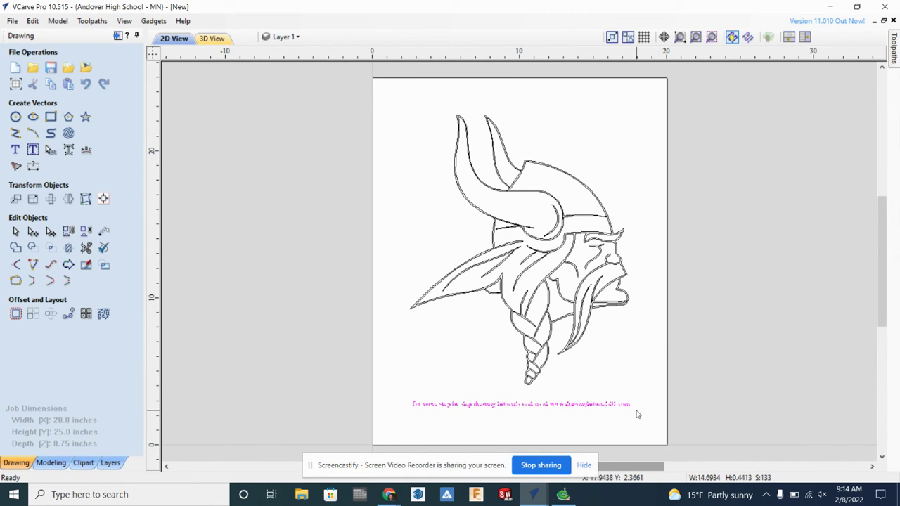
key("Delete")
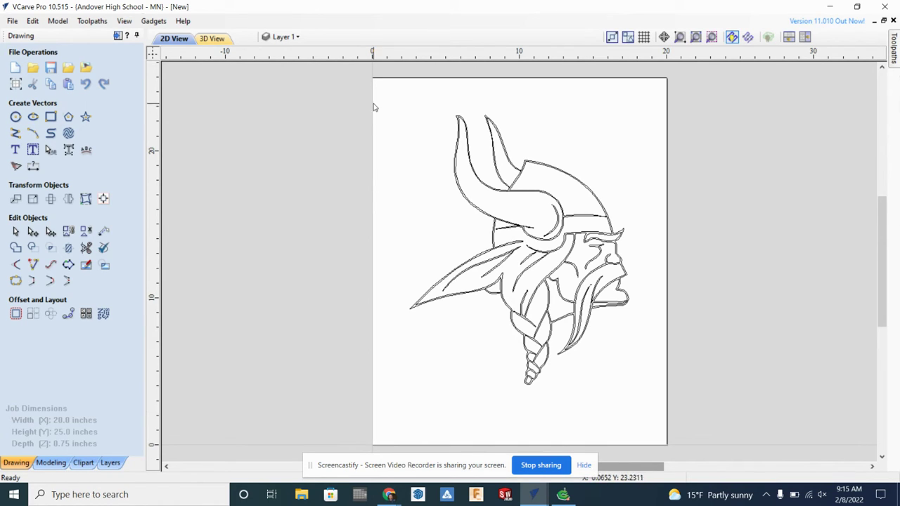
- Select all remaining vectors of the Viking head and group them into one object
left_click_drag(376, 90, 663, 404)
right_click(570, 188)
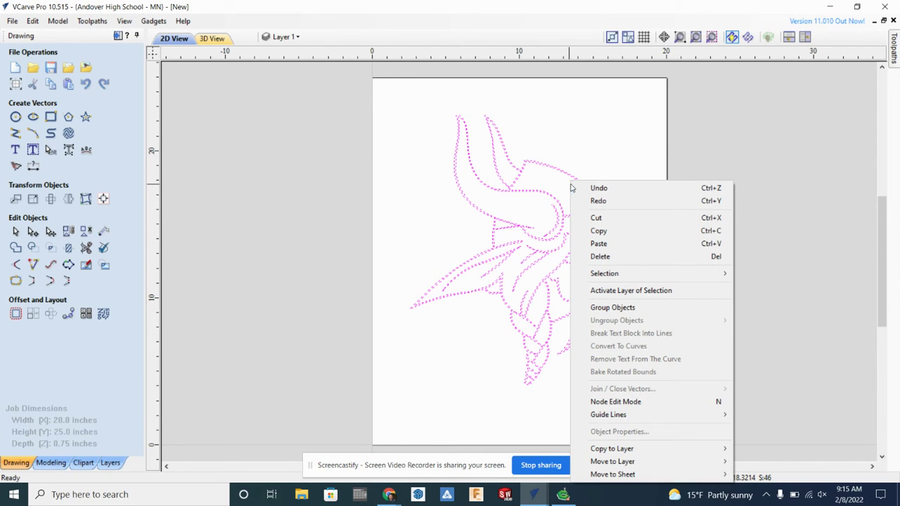
left_click(625, 310)
left_click(639, 358)
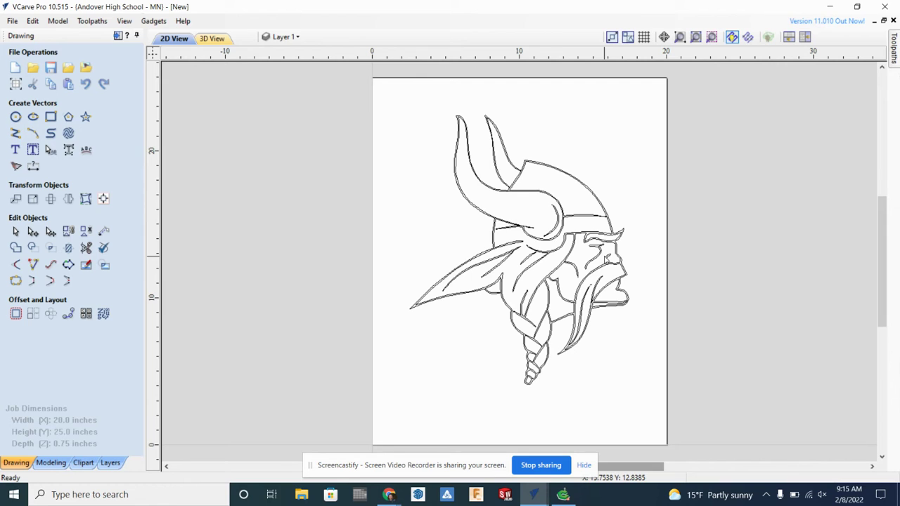
left_click(605, 257)
left_click(712, 269)
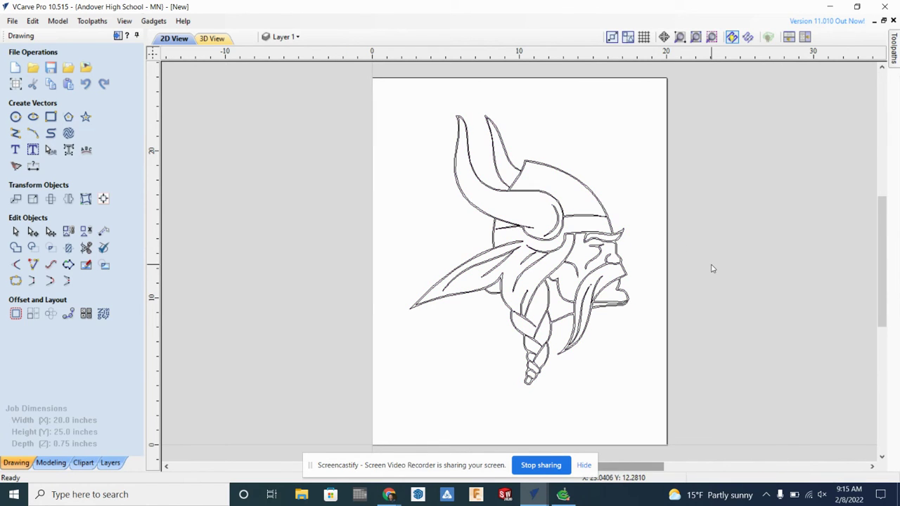
- Add the text "Mn Vikings" to the drawing with Auto Layout Text
left_click(33, 150)
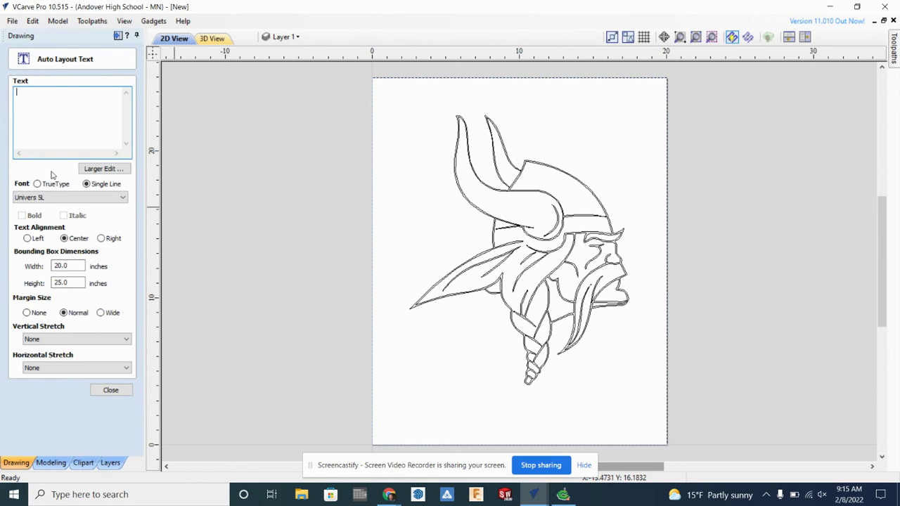
type("Mn vikin")
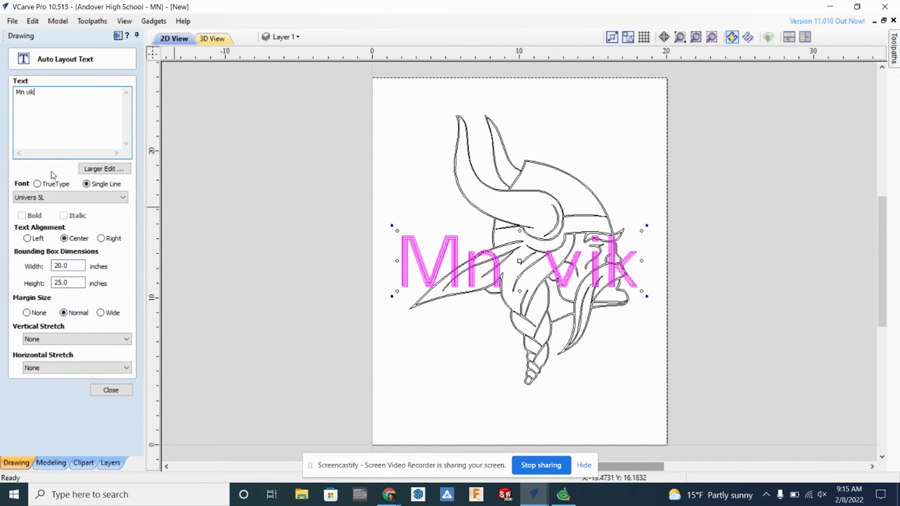
key("BackSpace")
key("BackSpace")
key("BackSpace")
key("BackSpace")
key("BackSpace")
type("V")
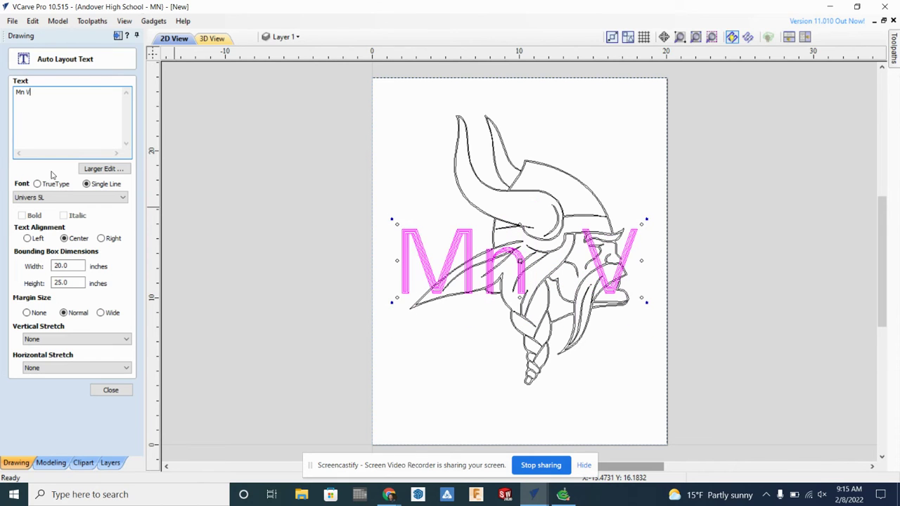
type("ikings")
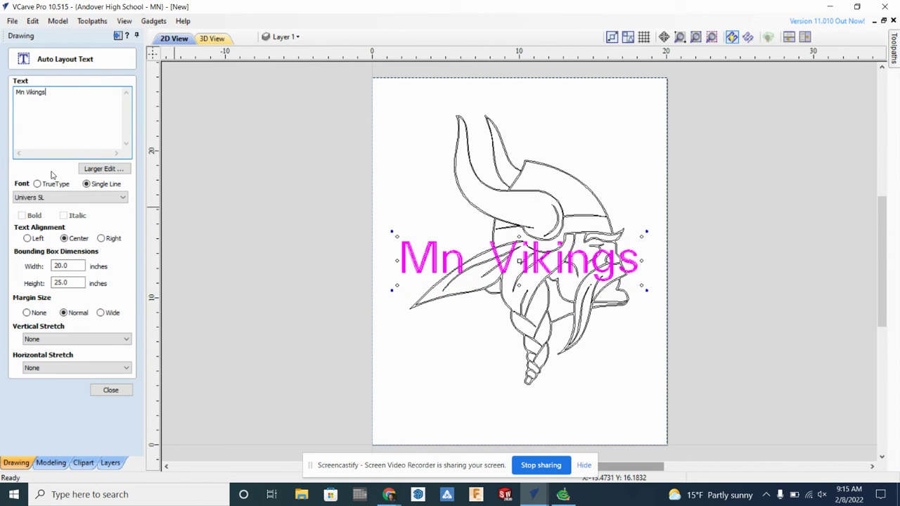
- Try the single-line fonts AvCO and Clarendon 4l on the "Mn Vikings" text
left_click(69, 197)
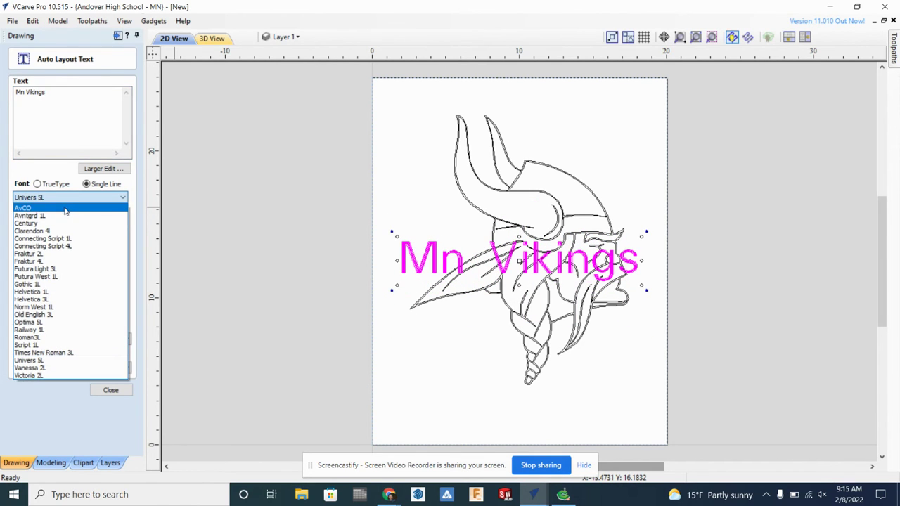
left_click(65, 211)
left_click(68, 200)
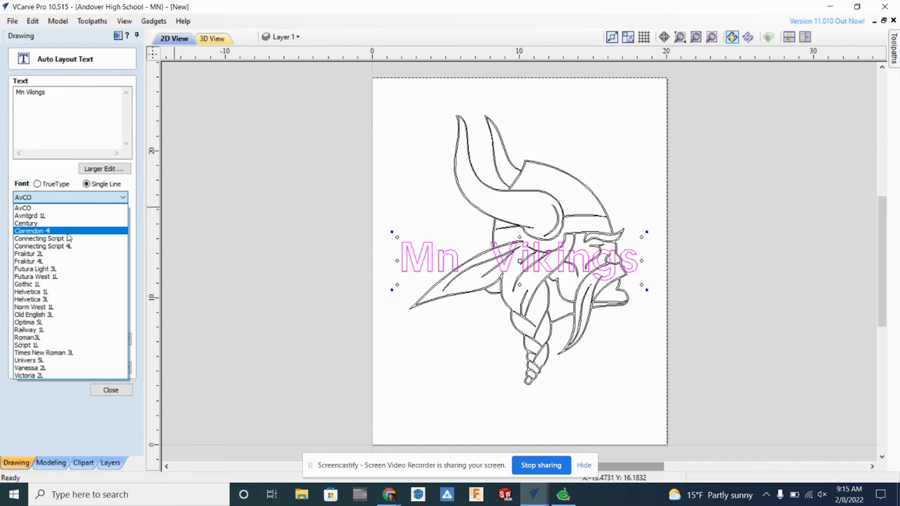
left_click(68, 239)
- Set the "Mn Vikings" text to the single-line font Gothic 1L and close the text tool
left_click(86, 203)
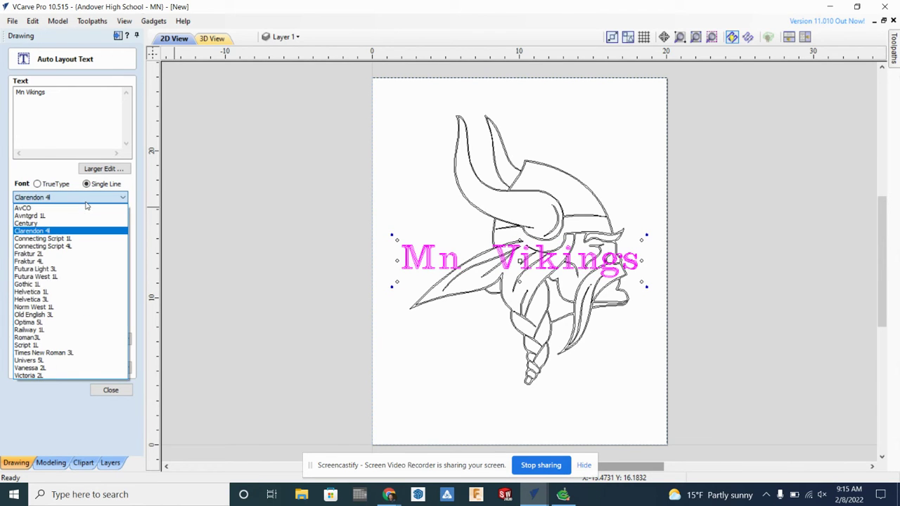
left_click(79, 285)
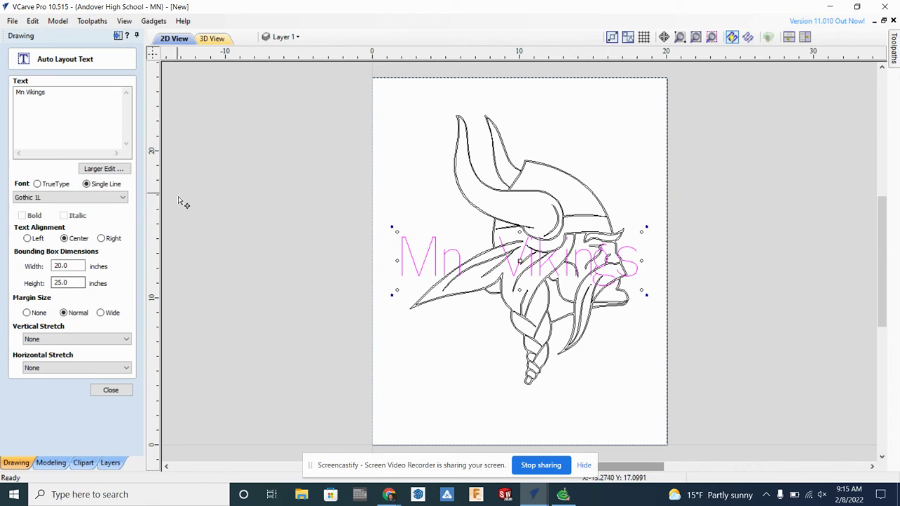
left_click(112, 392)
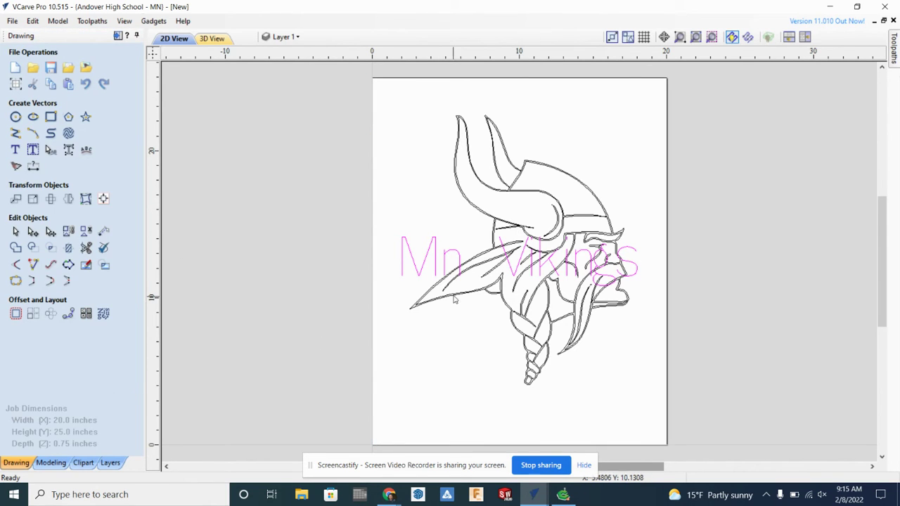
- Move the "Mn Vikings" text down to the bottom of the material, just below the Viking head
left_click(404, 267)
left_click(414, 260)
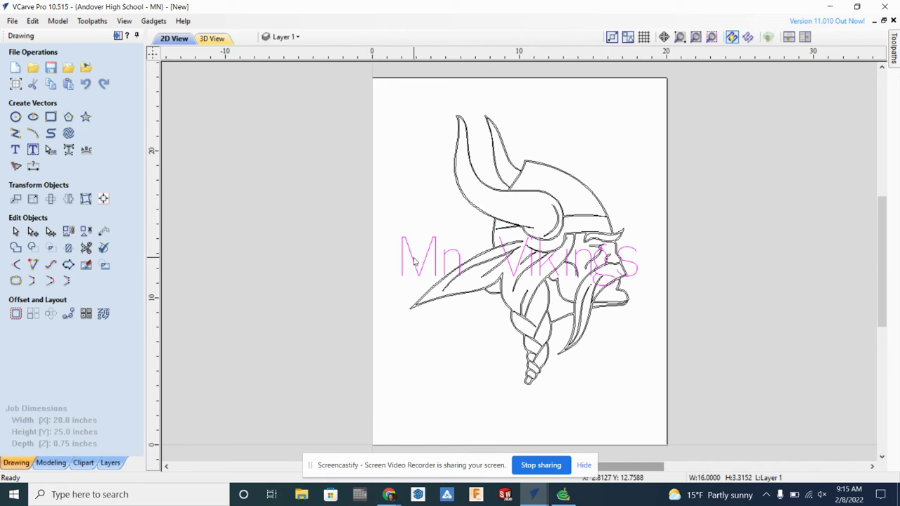
left_click(414, 260)
left_click_drag(410, 260, 420, 413)
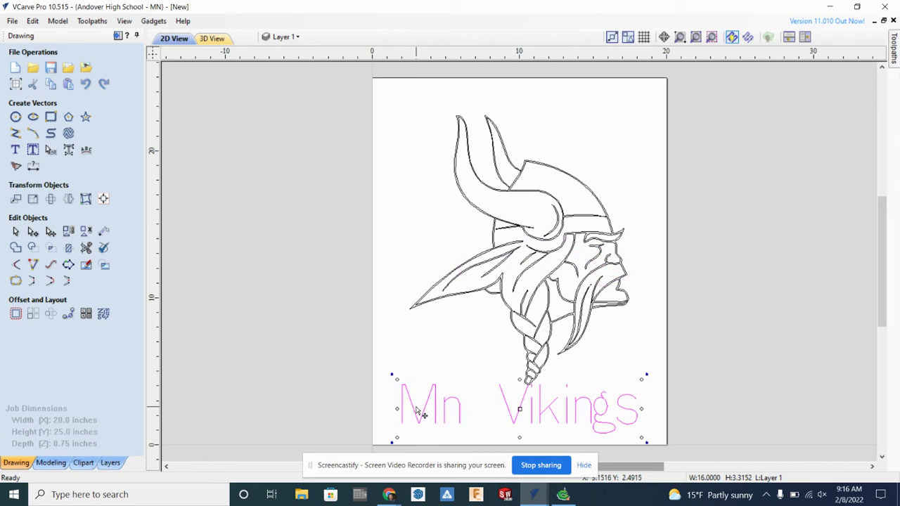
- Nudge the Viking head up toward the upper edge of the material, leaving a gap above the "Mn Vikings" text
left_click(417, 423)
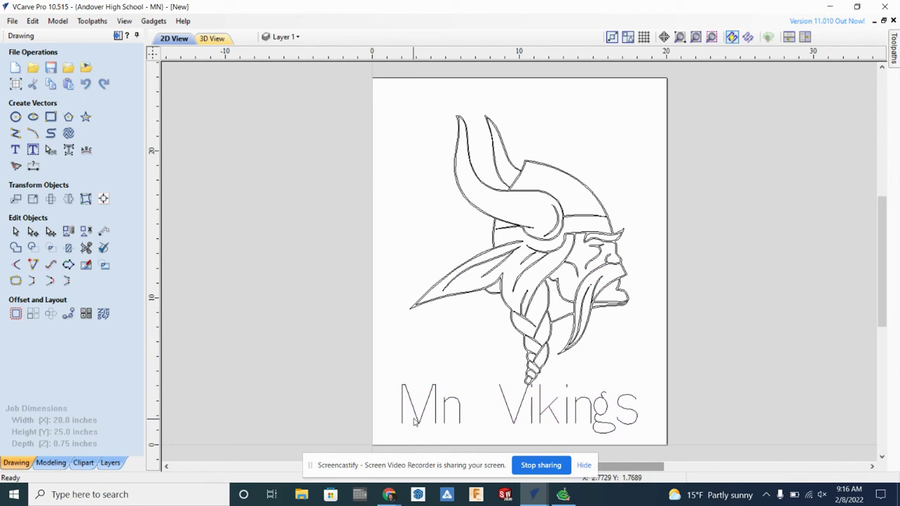
left_click(529, 321)
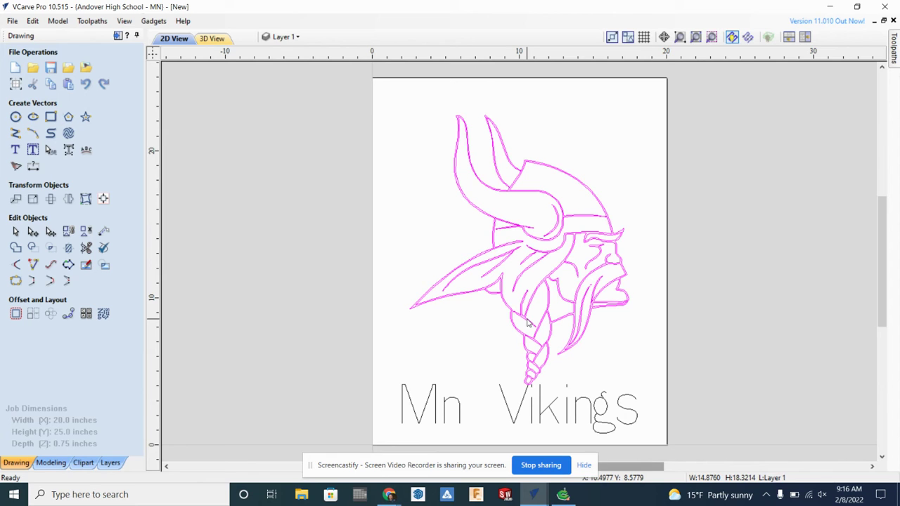
key("Up")
key("Up")
key("Up")
key("Up")
key("Up")
key("Up")
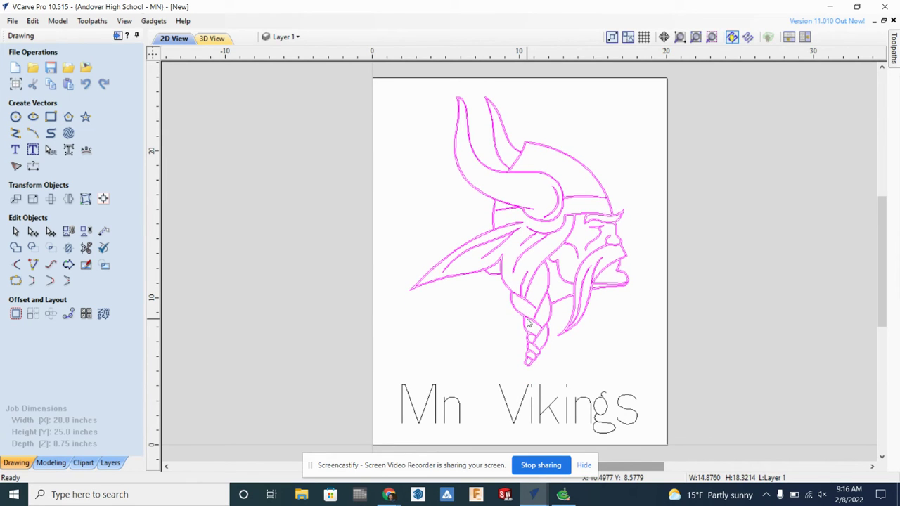
key("Up")
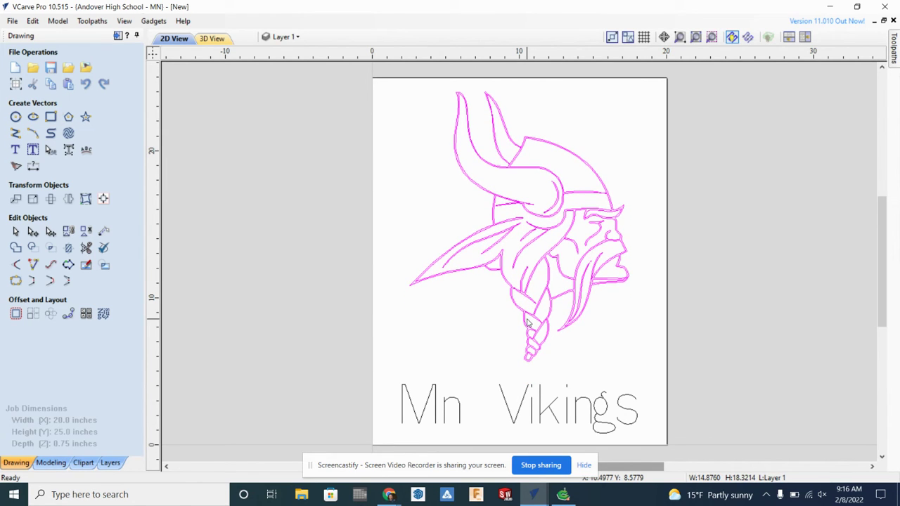
- Nudge the "Mn Vikings" text up slightly from the lower edge of the material and deselect it
left_click(531, 392)
left_click(526, 401)
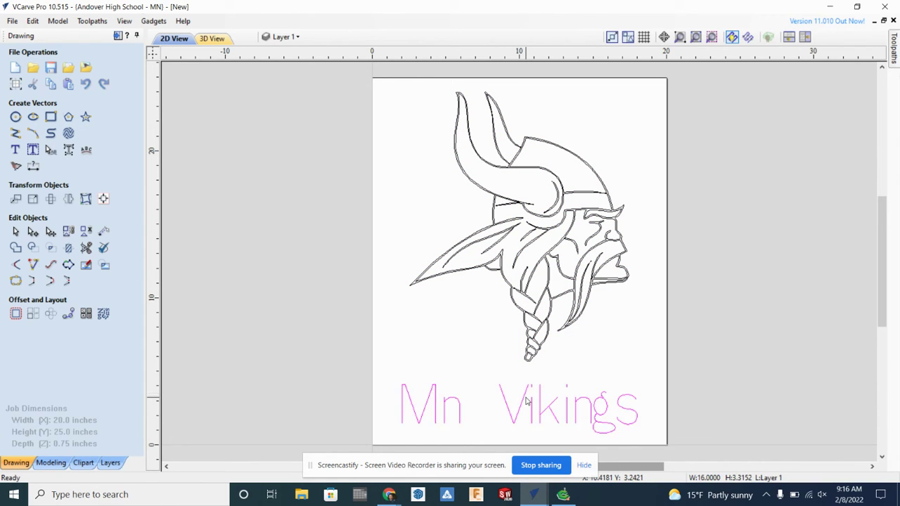
key("Up")
key("Up")
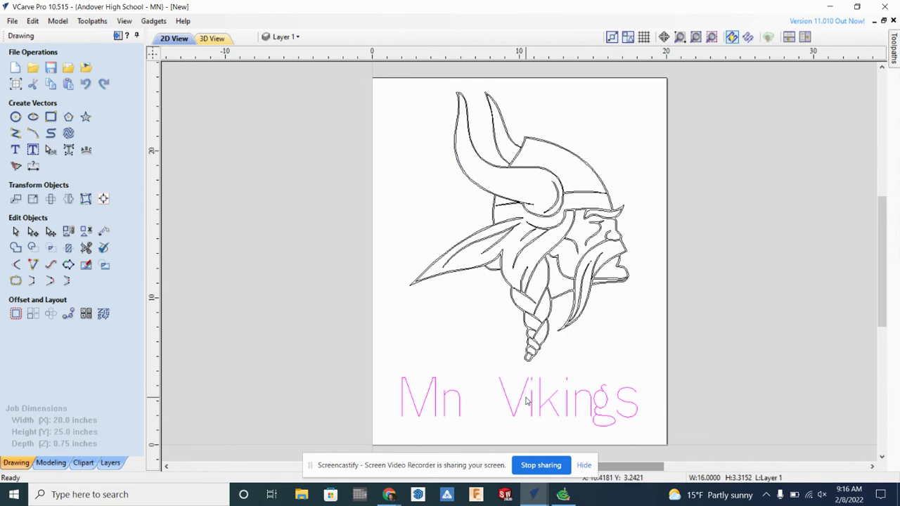
left_click(798, 360)
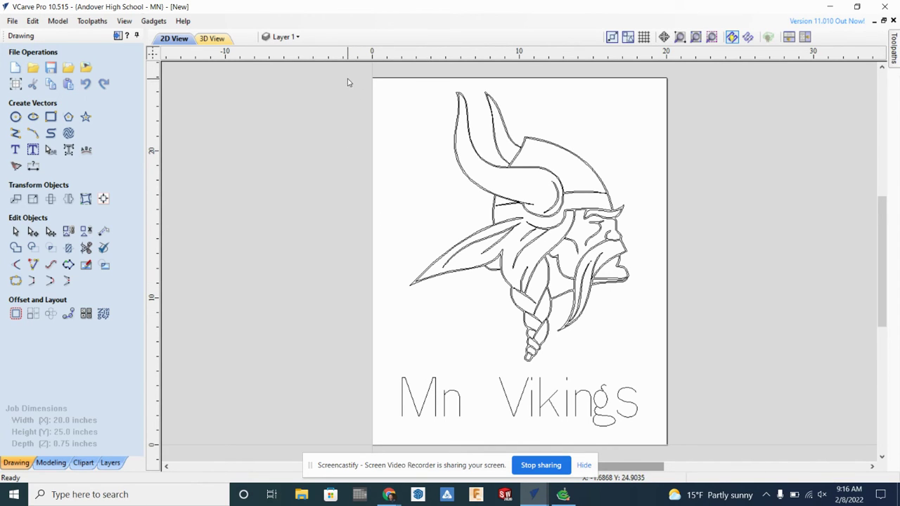
- Start a 2D profile toolpath on the Viking head and text with a cut depth of 0.05 inches
left_click_drag(347, 82, 654, 401)
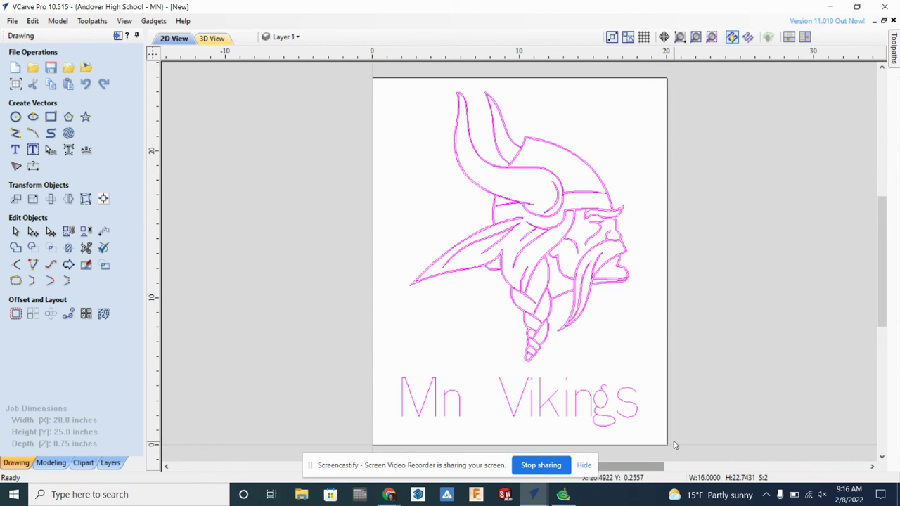
left_click(895, 61)
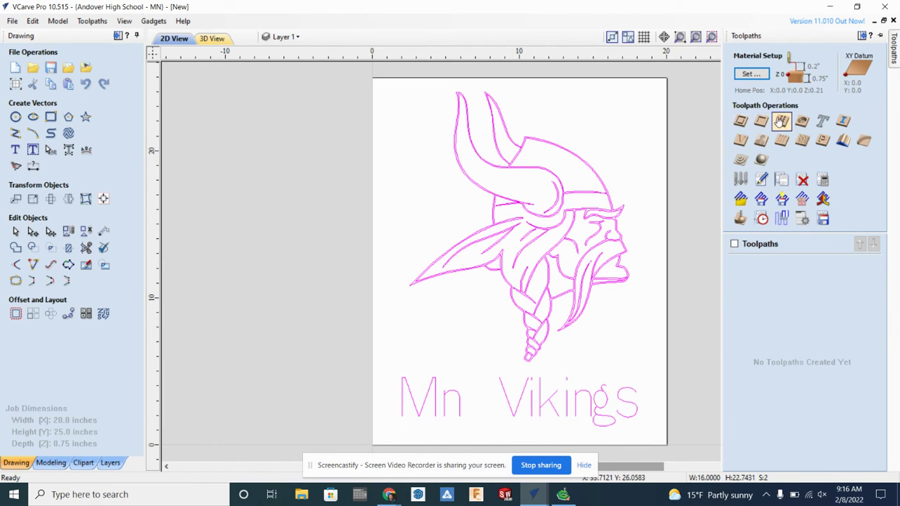
left_click(741, 122)
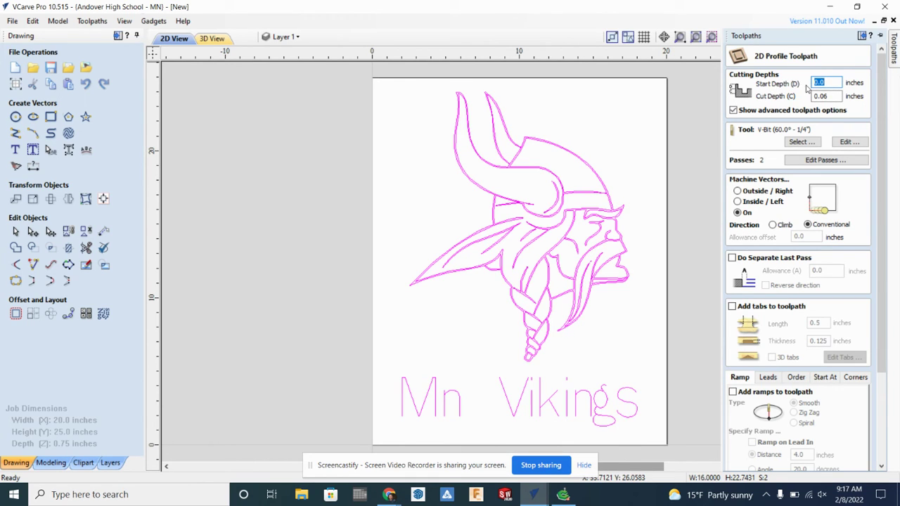
left_click(828, 95)
key("BackSpace")
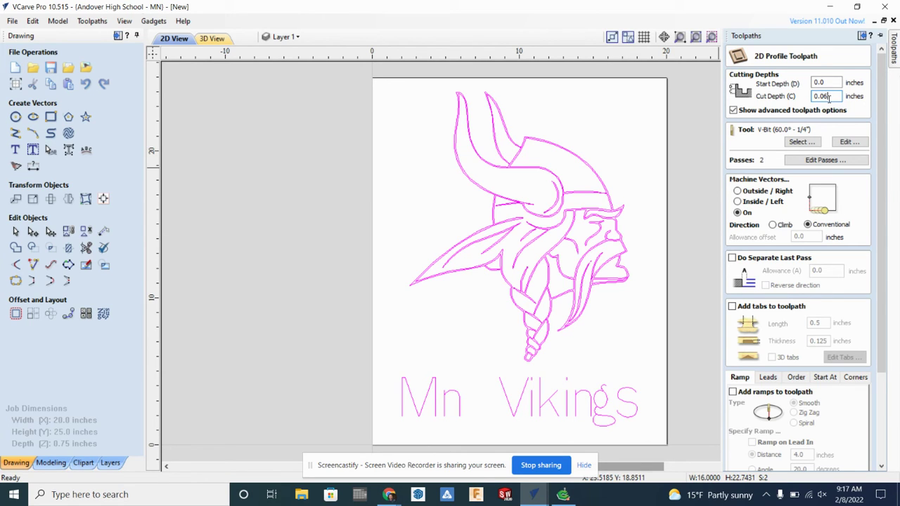
key("BackSpace")
type("5")
- Check the cutting parameters of the V-Bit (60.0° - 1/4") in the tool database and select it for the toolpath
left_click(796, 143)
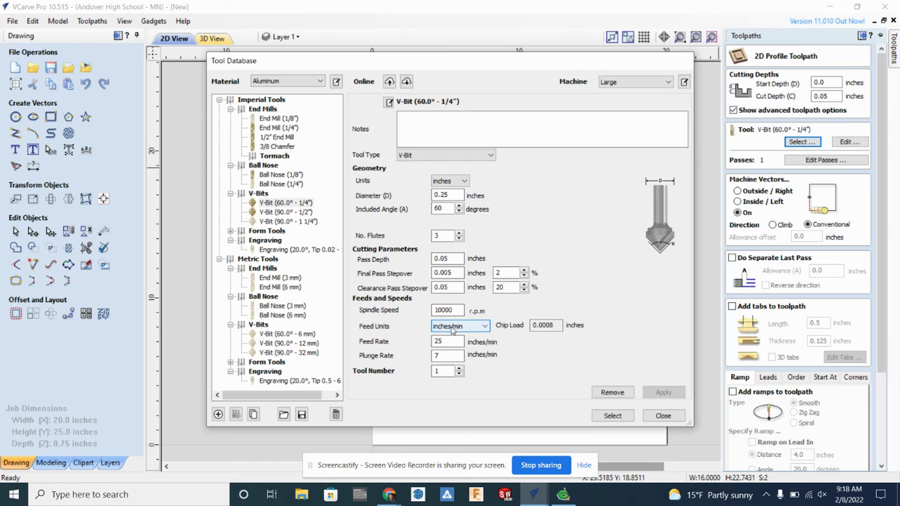
left_click(442, 236)
left_click(437, 258)
left_click(604, 415)
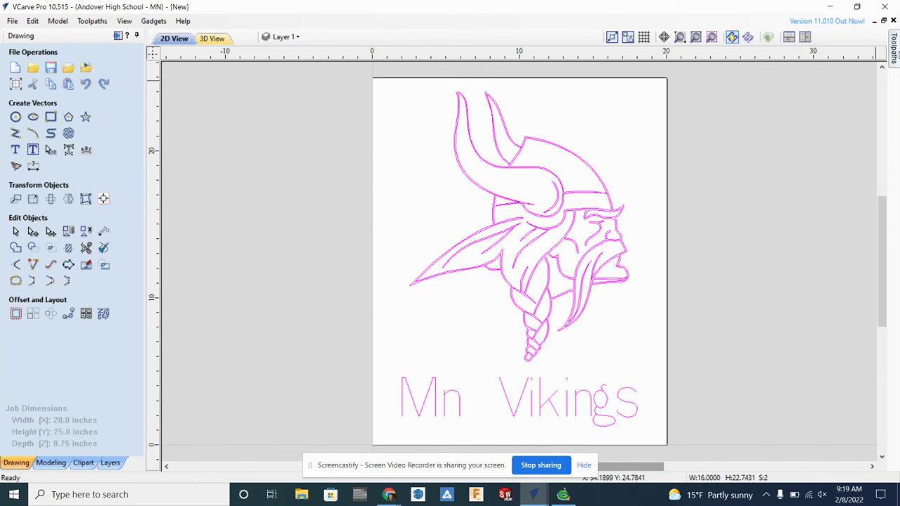
- Set the profile to machine on the vectors, name the toolpath "vikings logo" and calculate it
mouse_move(895, 59)
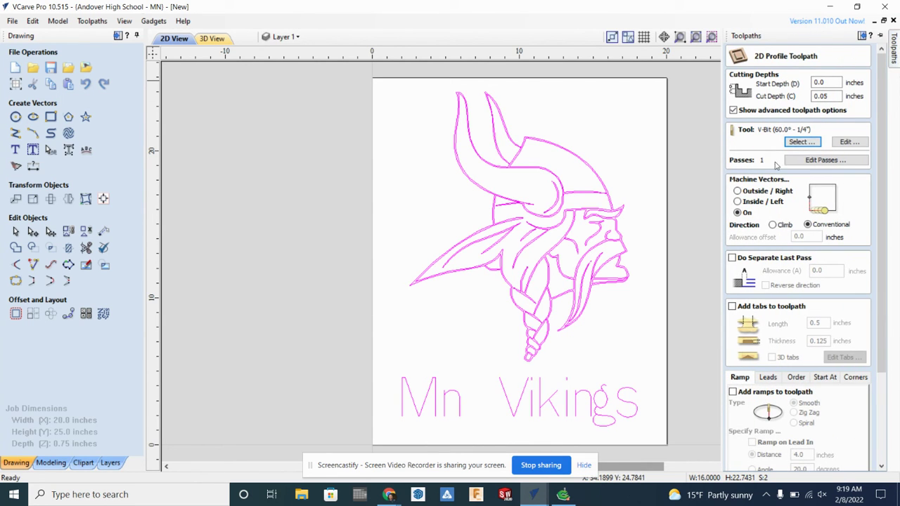
left_click(737, 192)
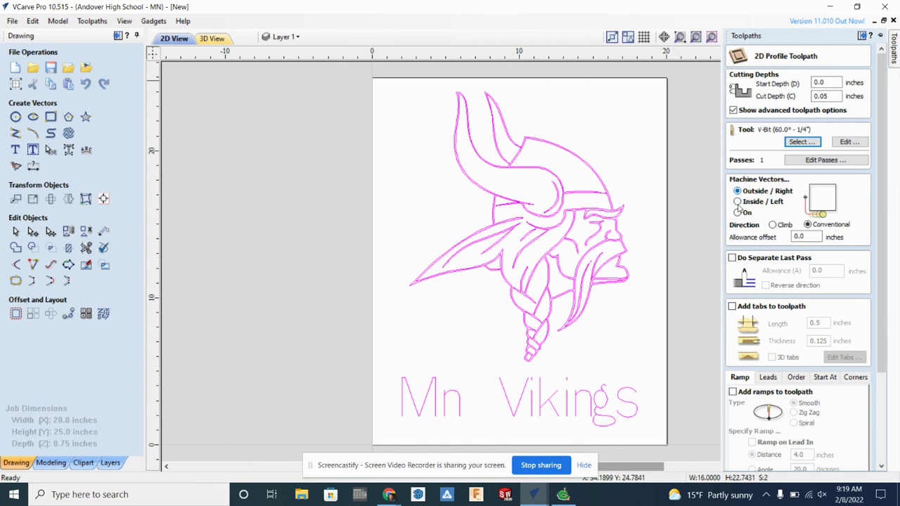
left_click(737, 212)
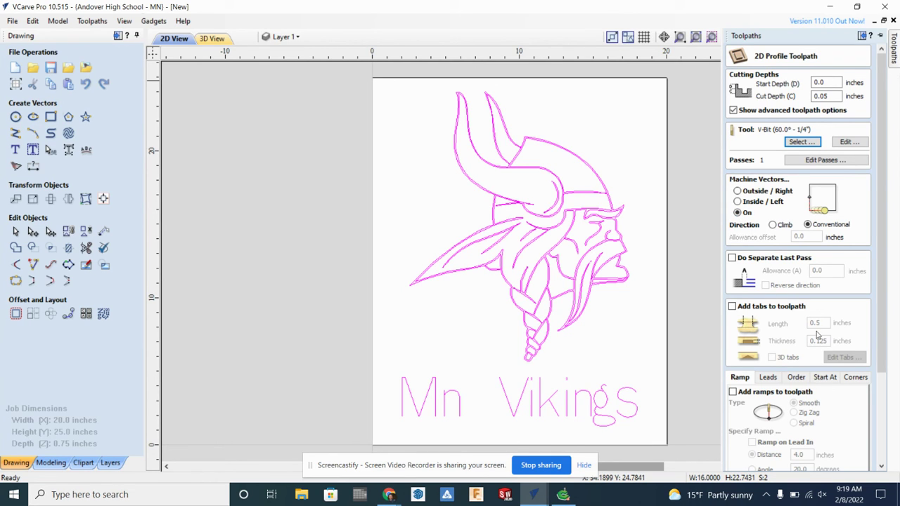
scroll(815, 331, "down", 3)
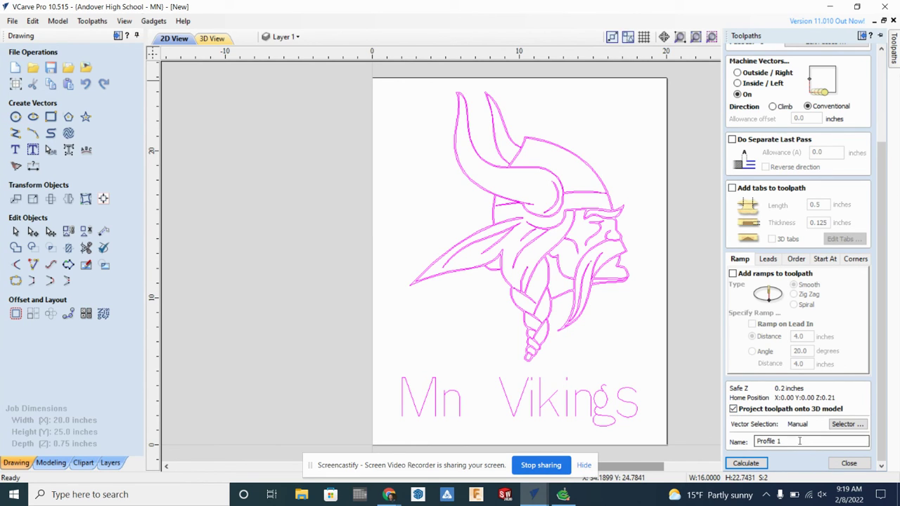
left_click_drag(799, 442, 759, 443)
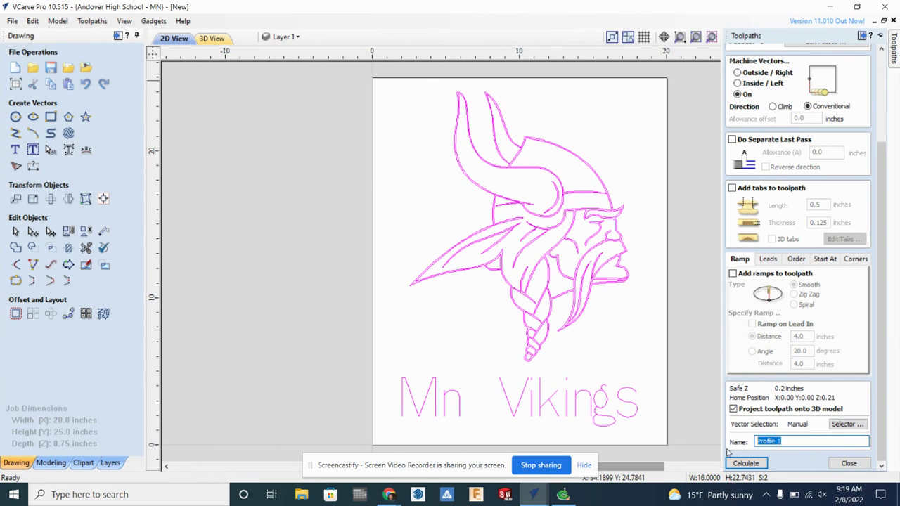
type("V")
left_click(743, 464)
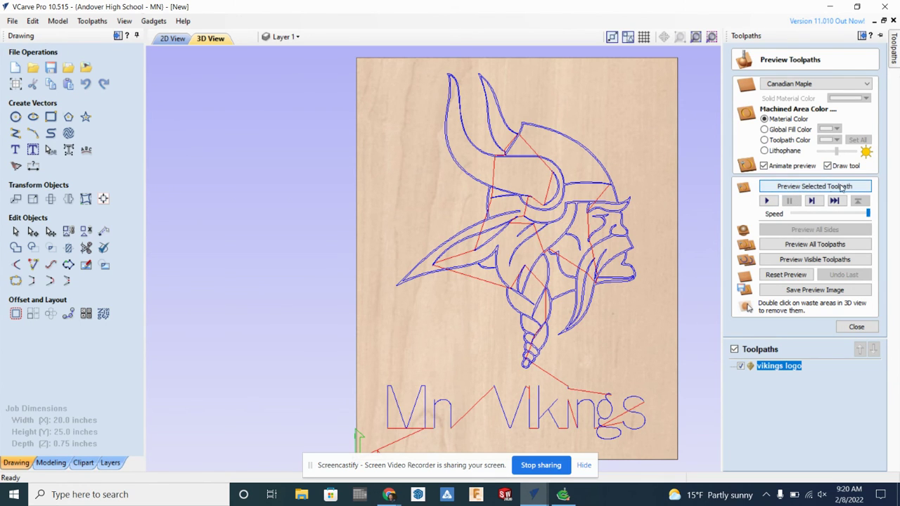
- Preview the vikings logo toolpath in 3D, then reset and close the preview and return to the 2D view
left_click(779, 189)
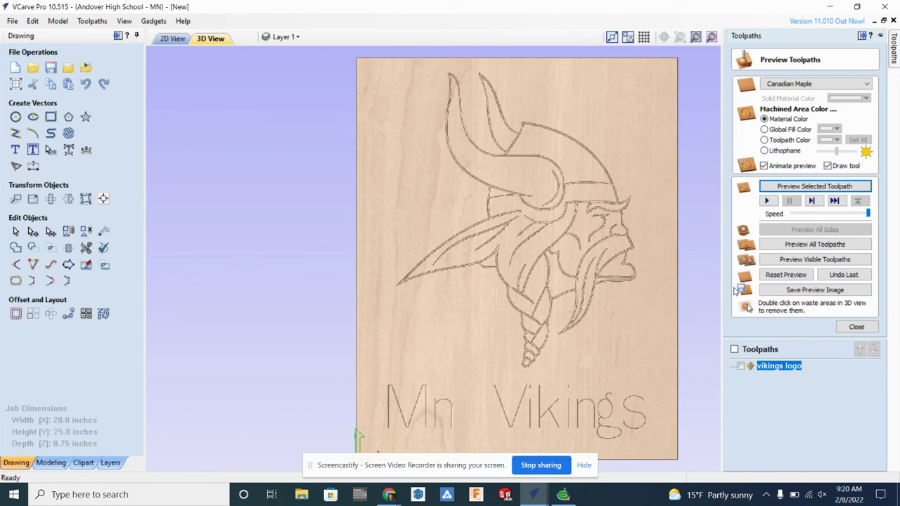
left_click(782, 276)
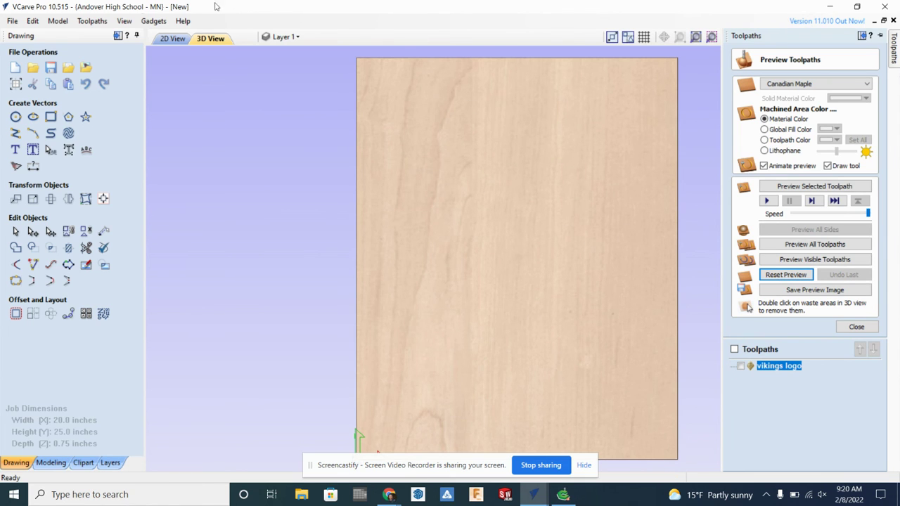
left_click(173, 39)
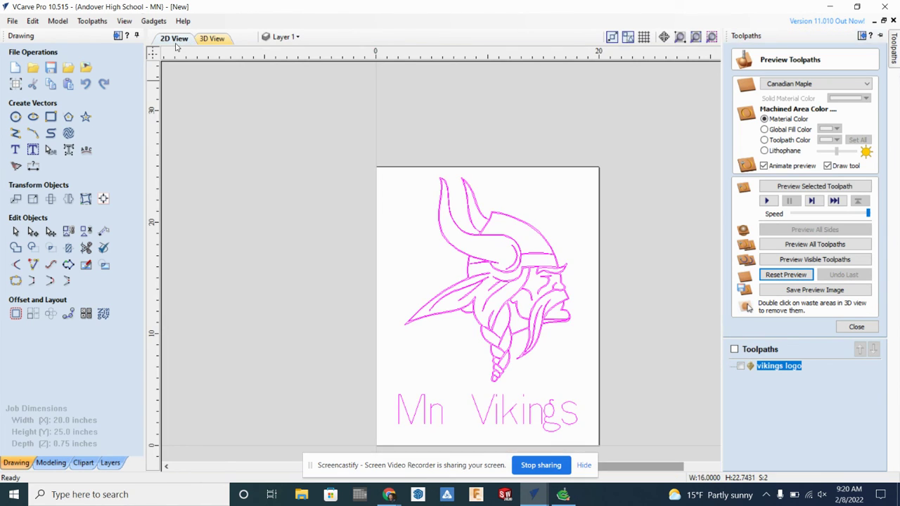
left_click(214, 40)
left_click(181, 40)
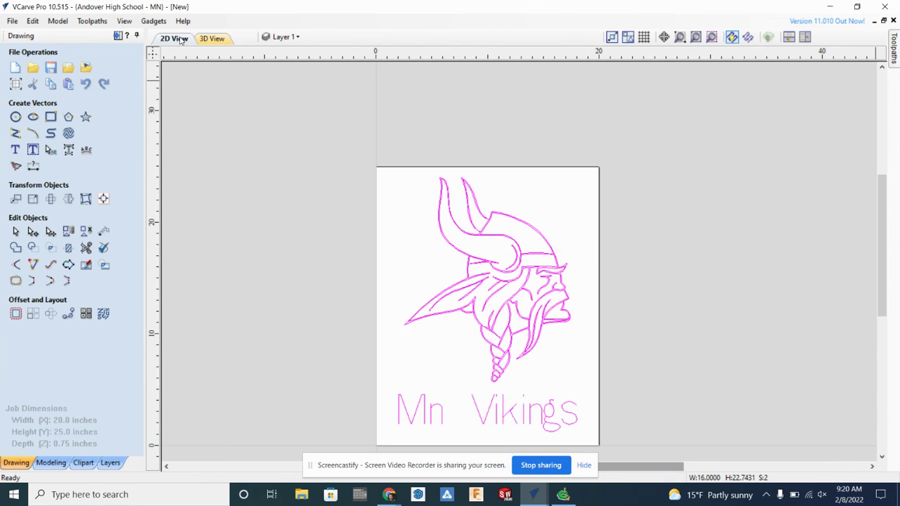
mouse_move(895, 58)
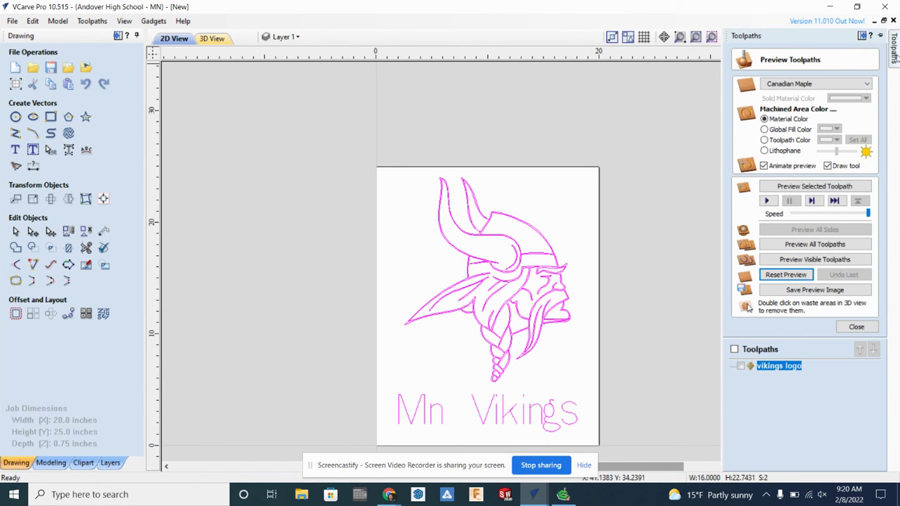
left_click(856, 327)
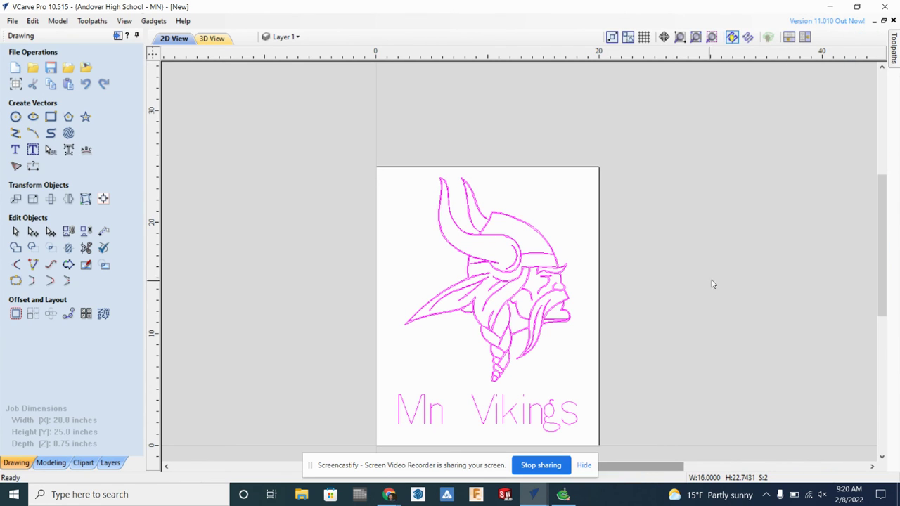
- Recalculate the vikings logo toolpath with a cut depth of 0.06 inches and preview it on the material
mouse_move(895, 71)
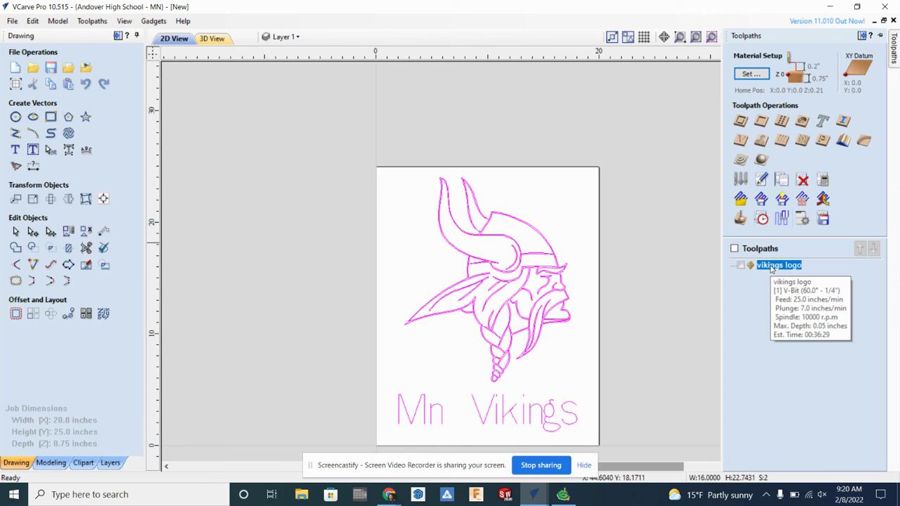
right_click(771, 269)
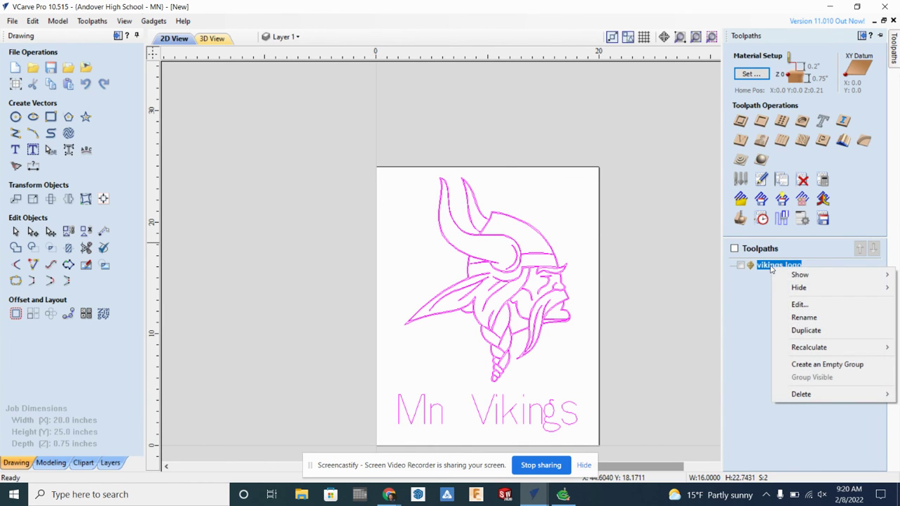
left_click(799, 304)
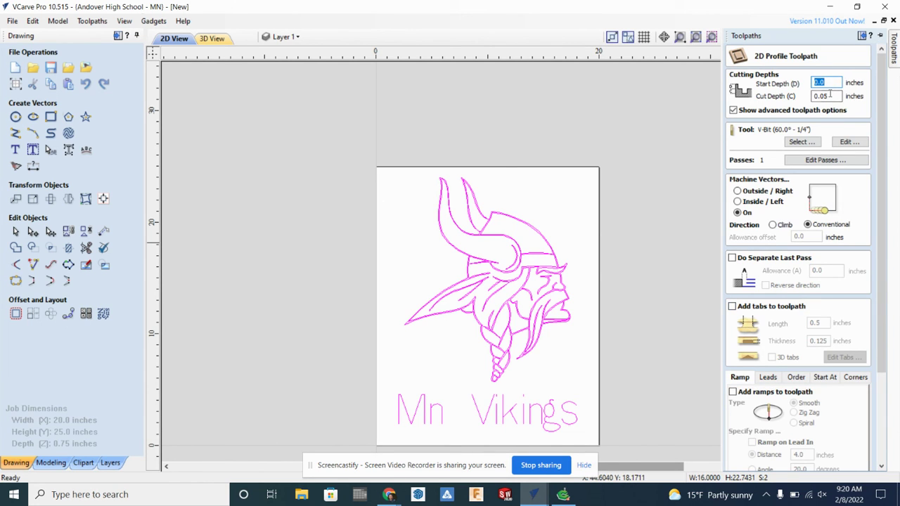
type("6")
left_click_drag(883, 121, 872, 249)
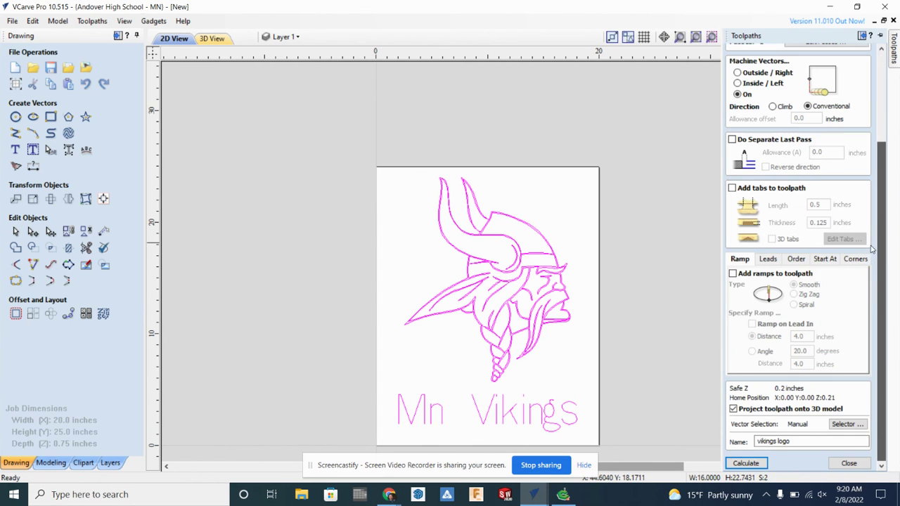
left_click(746, 463)
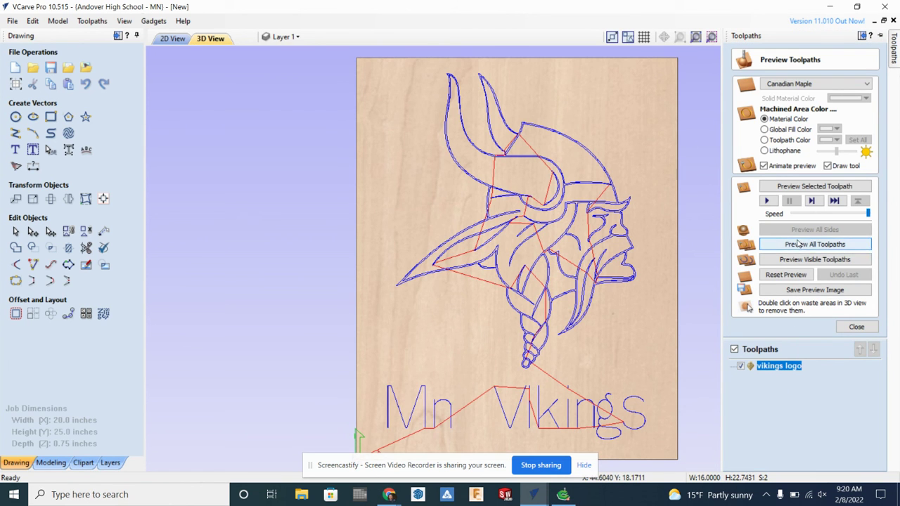
left_click(803, 187)
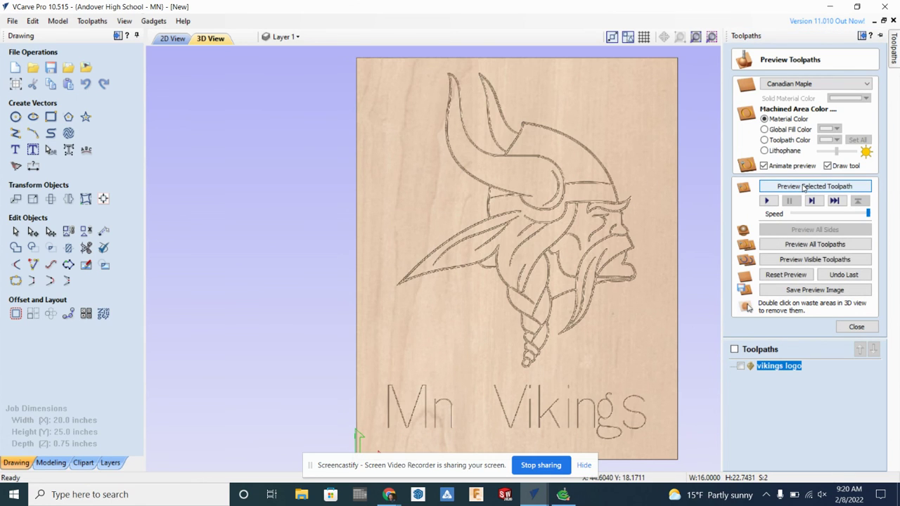